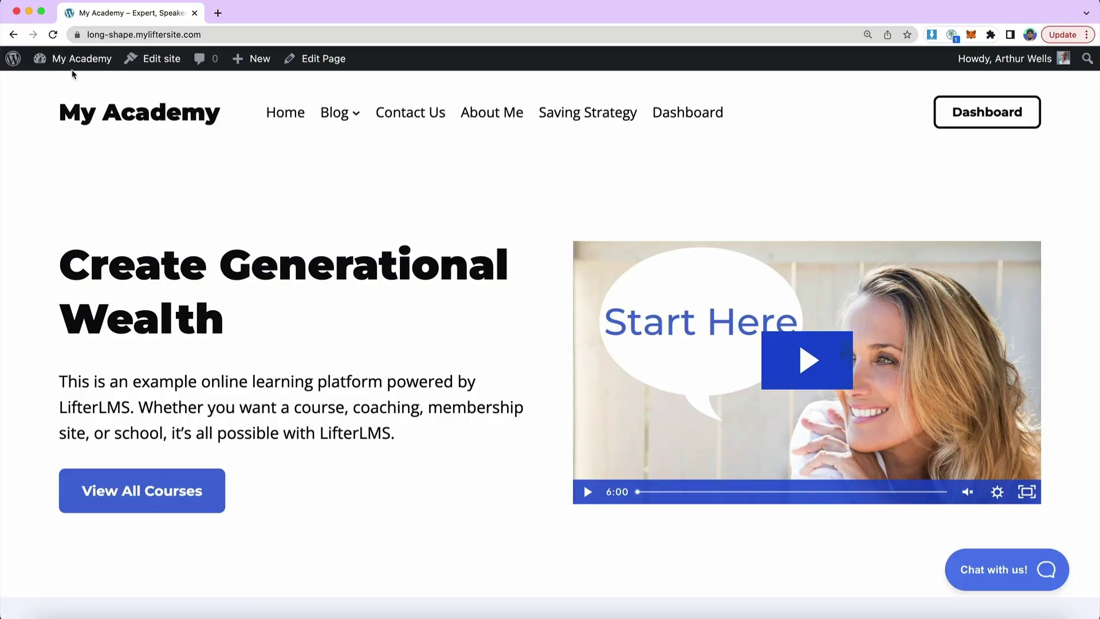
- Go from the public academy homepage to the My Academy admin Dashboard
click(80, 62)
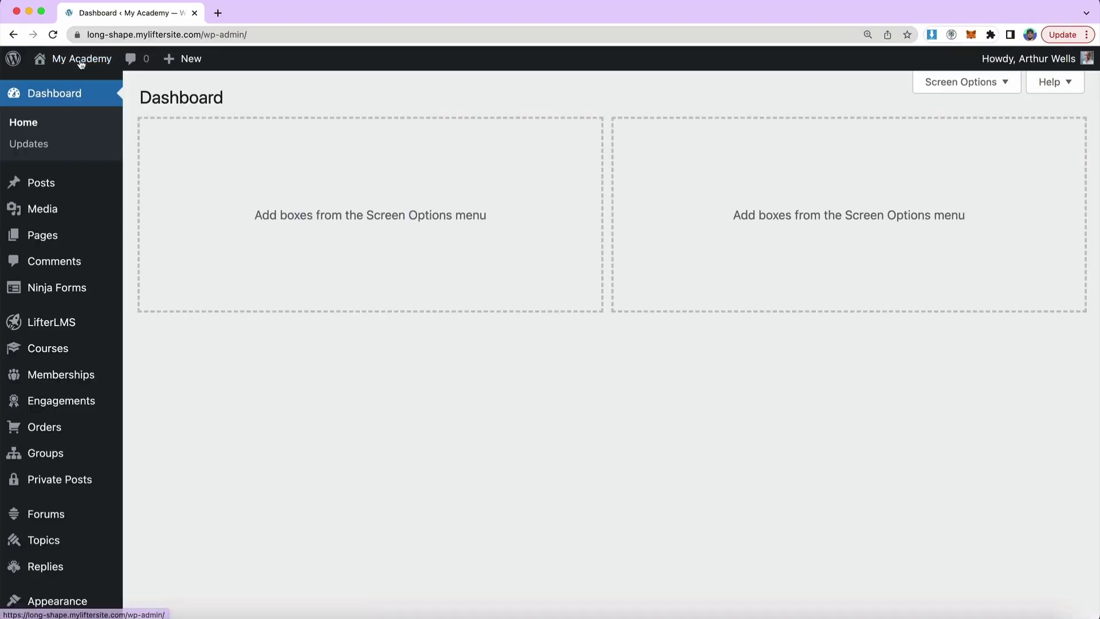
- Open the Saving Strategy course for editing and scroll down to its access plans
click(49, 349)
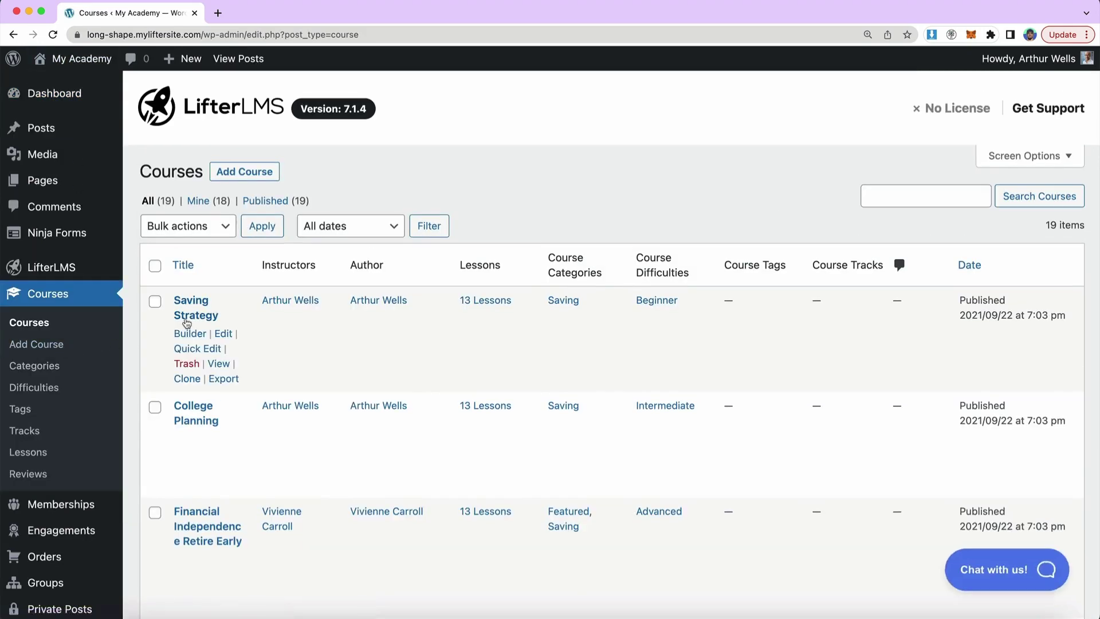
click(188, 320)
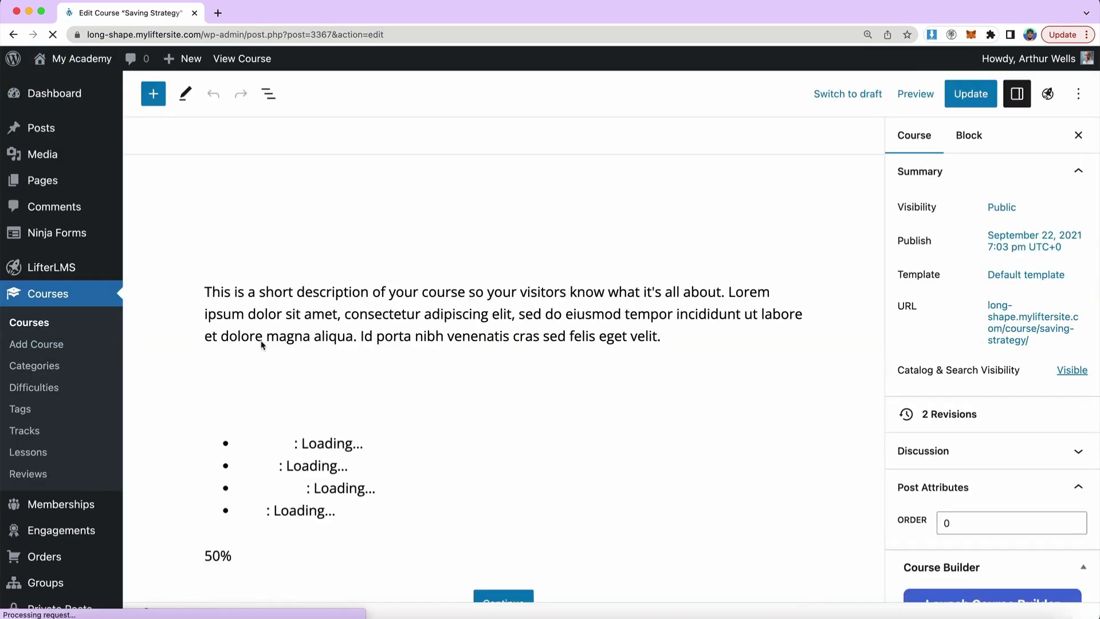
scroll(415, 312, down, 12)
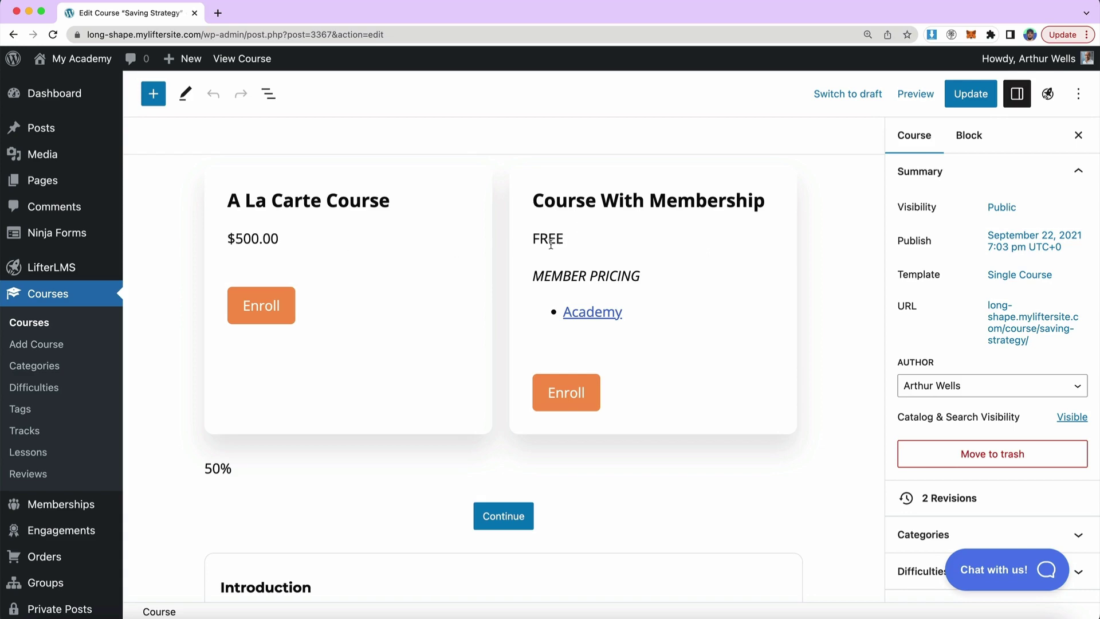
scroll(269, 234, down, 15)
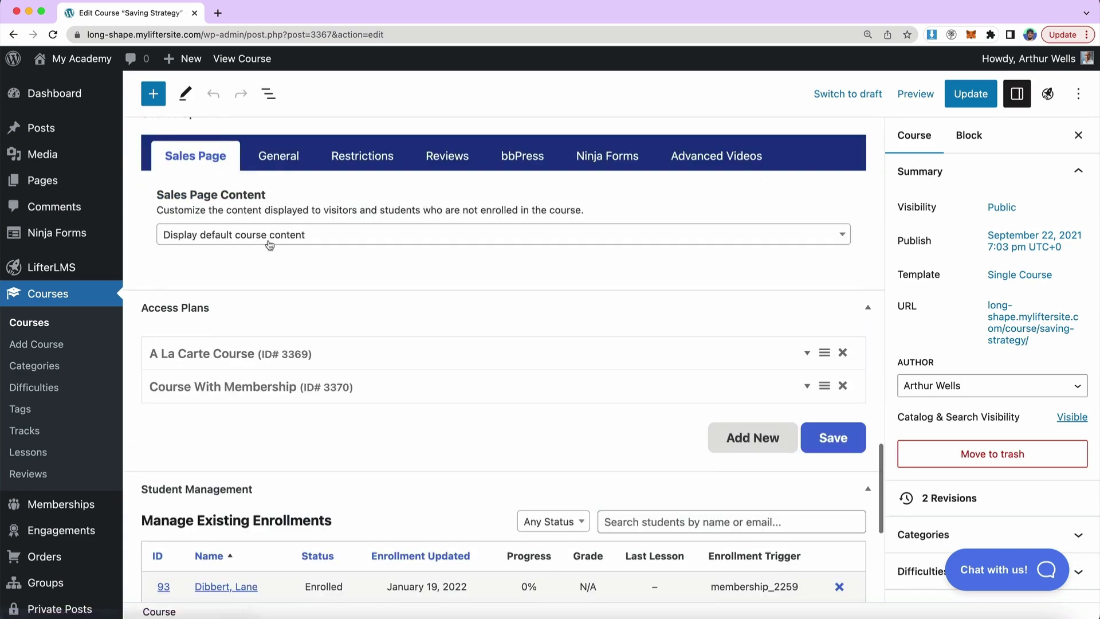
- Copy the A La Carte Course plan's purchase link and open a new incognito window
click(259, 354)
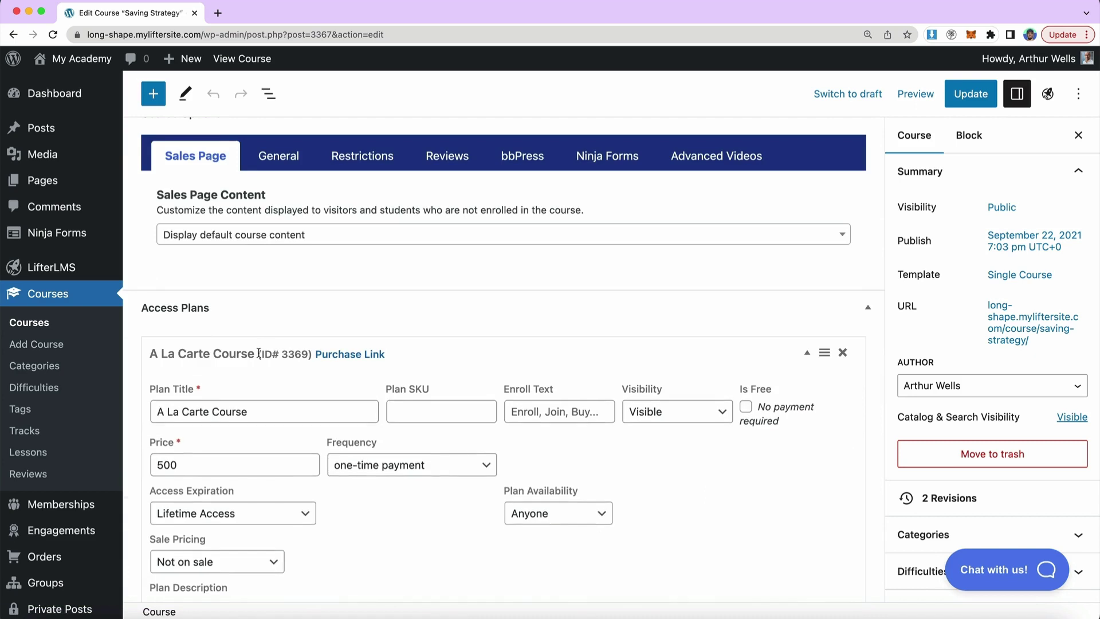
right_click(331, 356)
click(364, 424)
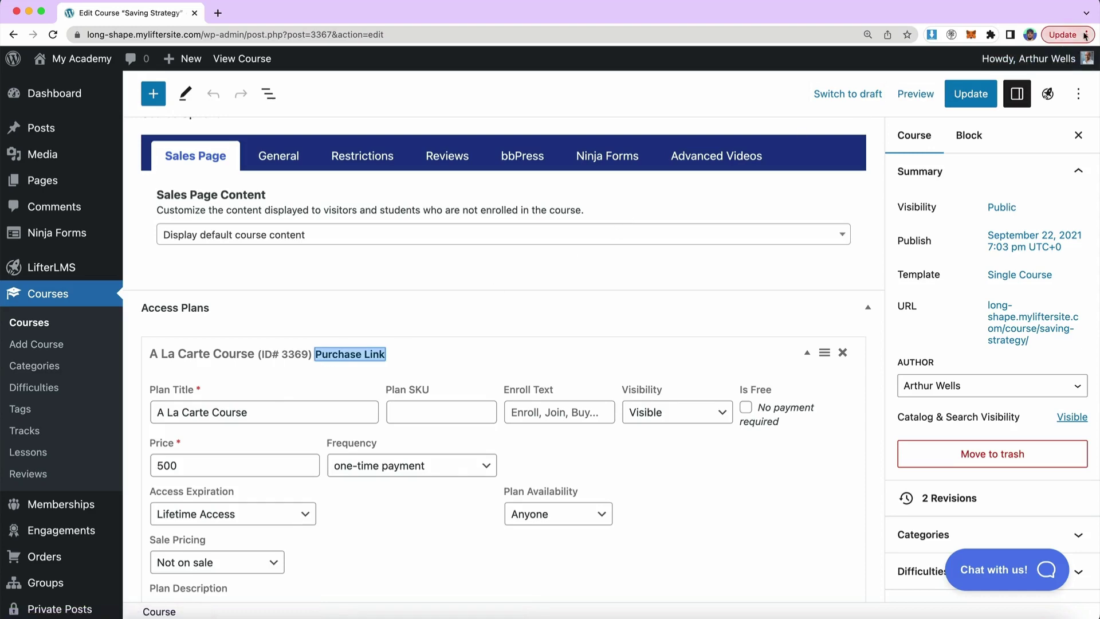
click(1064, 35)
click(942, 114)
- Load the copied purchase link in incognito, view Payment Details, and move the window aside
key(super+v)
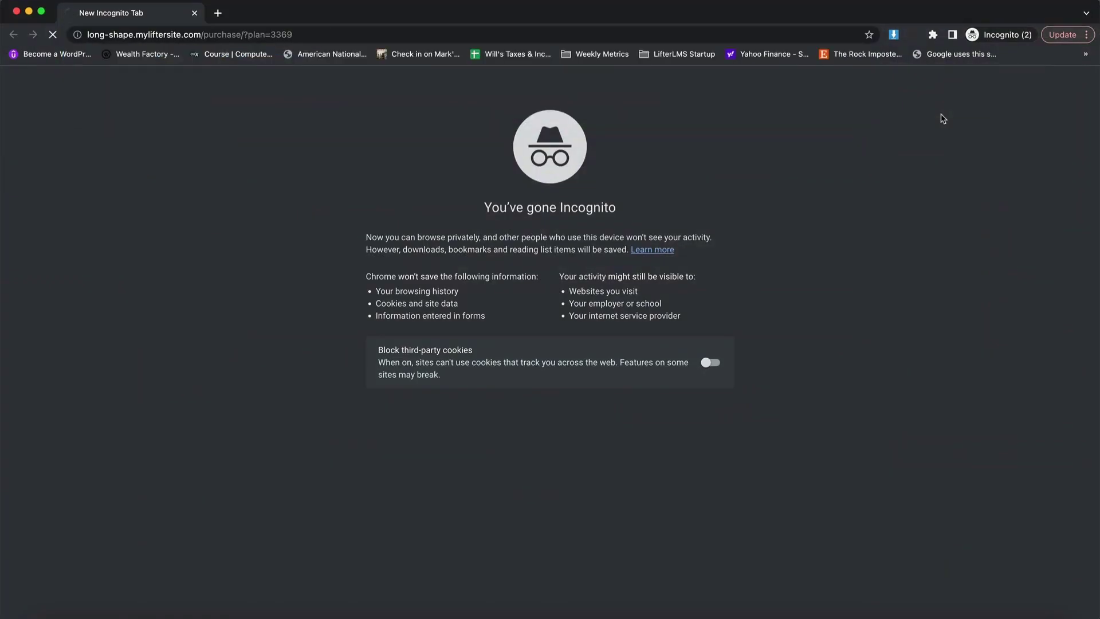
key(Return)
scroll(380, 221, down, 15)
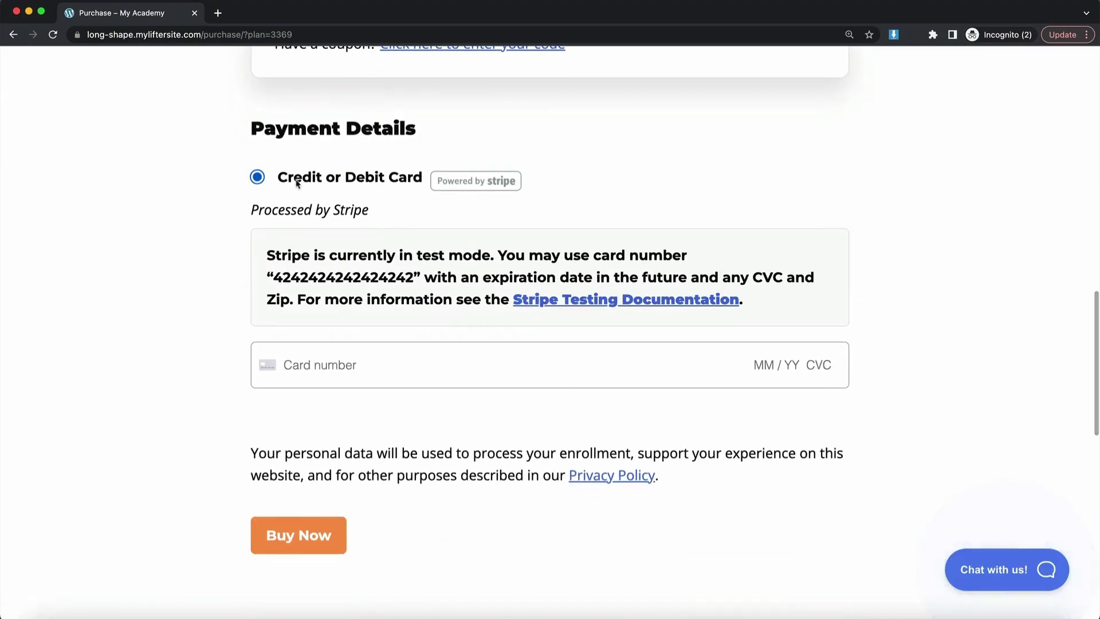
drag(251, 128, 422, 129)
click(436, 133)
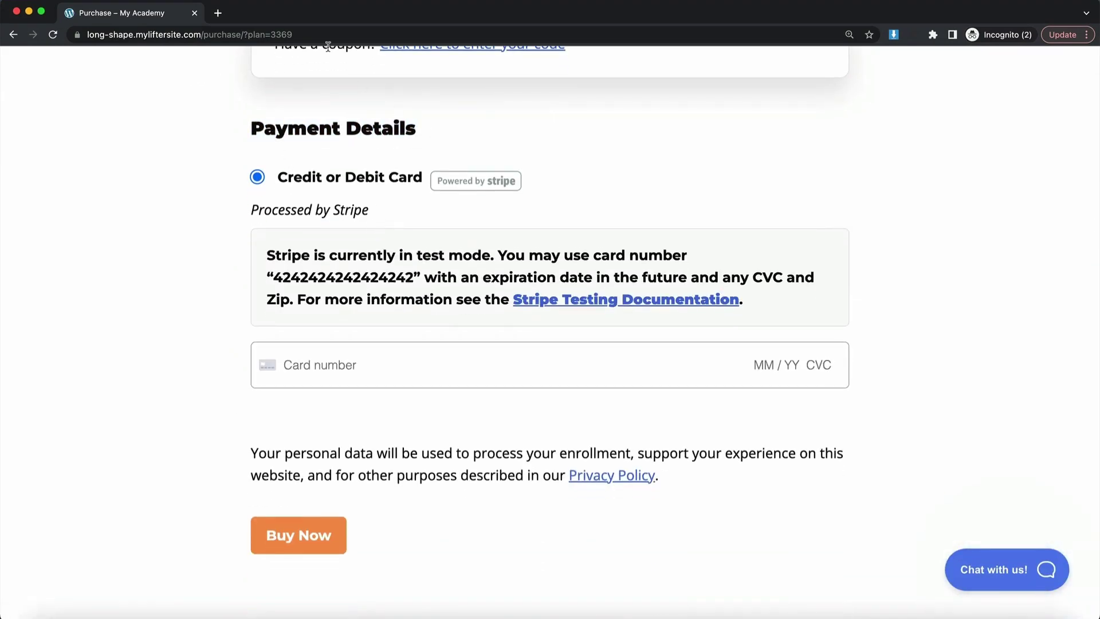
drag(321, 19, 358, 17)
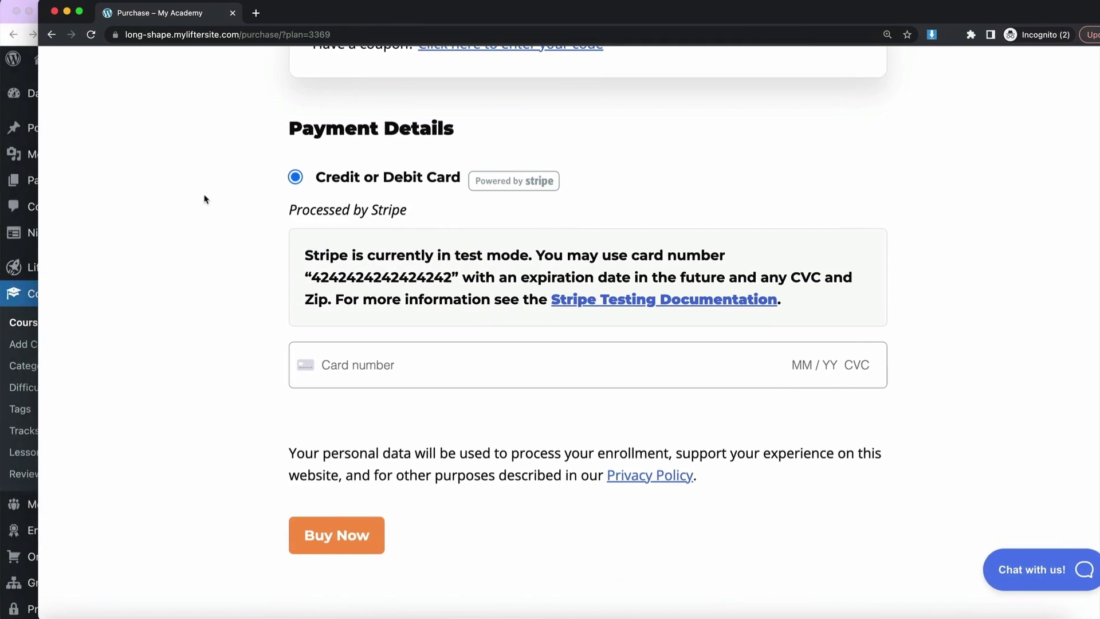
- In the admin, go to LifterLMS Settings > Checkout > Stripe and uncheck Enable Stripe
click(5, 20)
drag(1097, 143, 1080, 143)
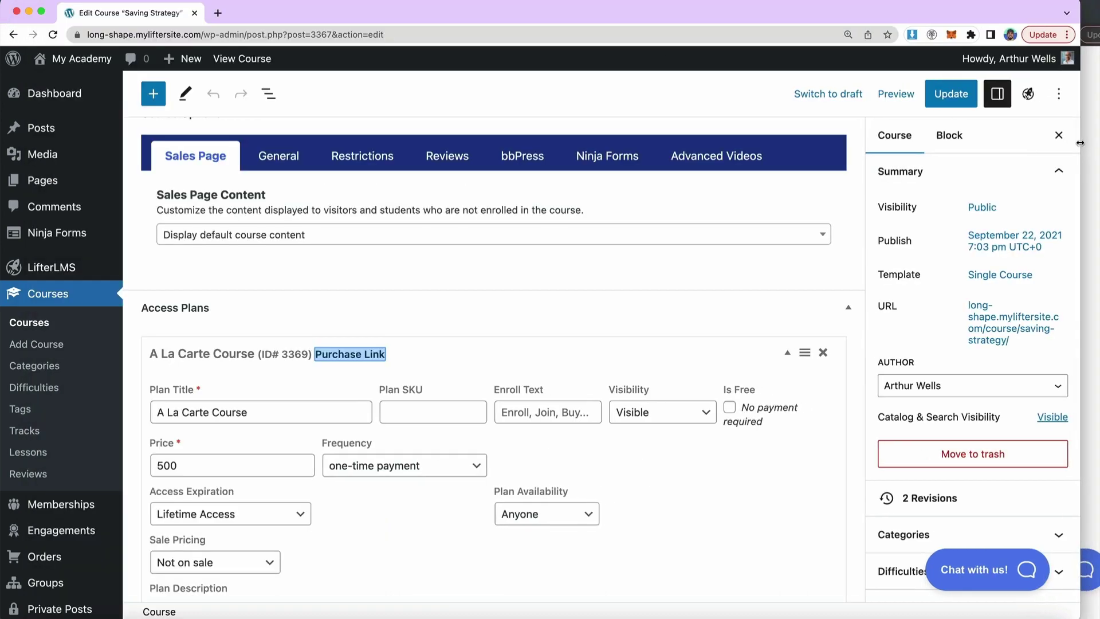
mouse_move(116, 268)
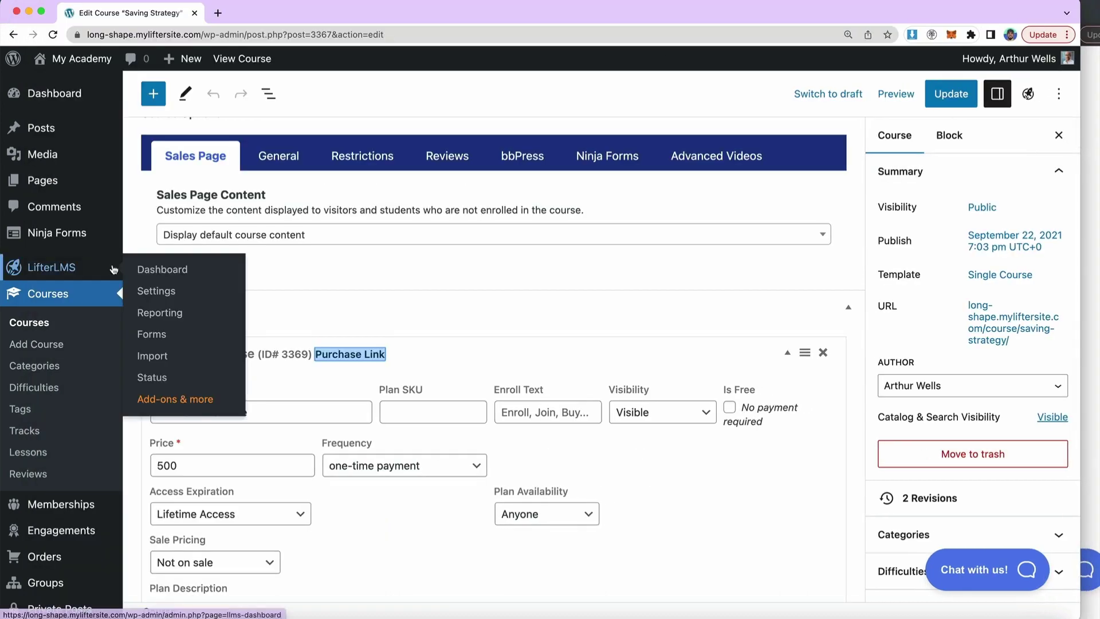
click(148, 291)
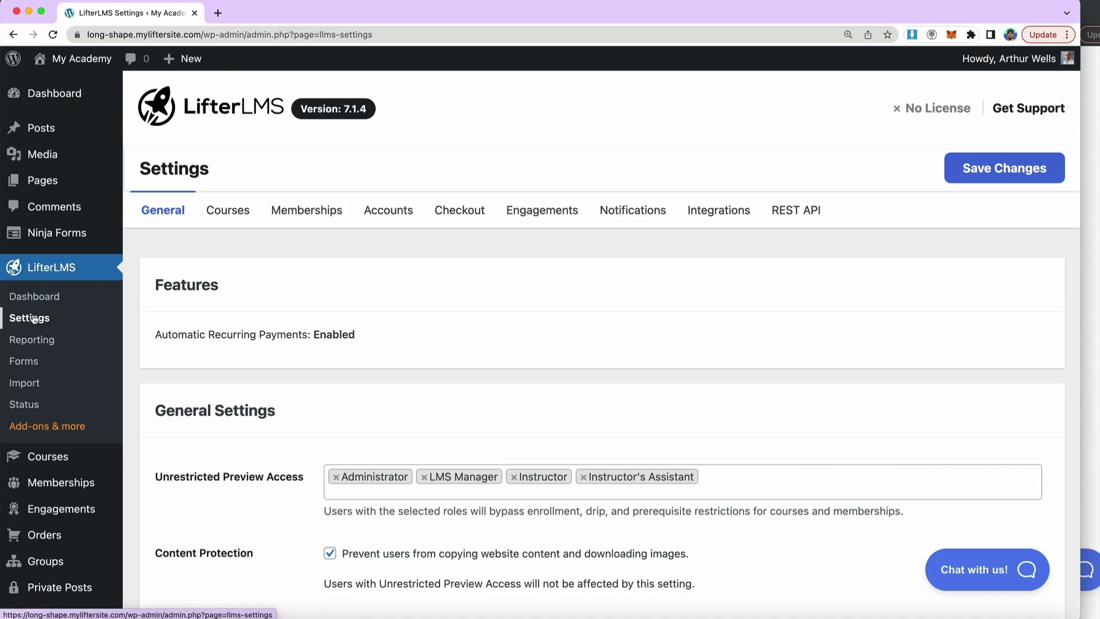
click(440, 207)
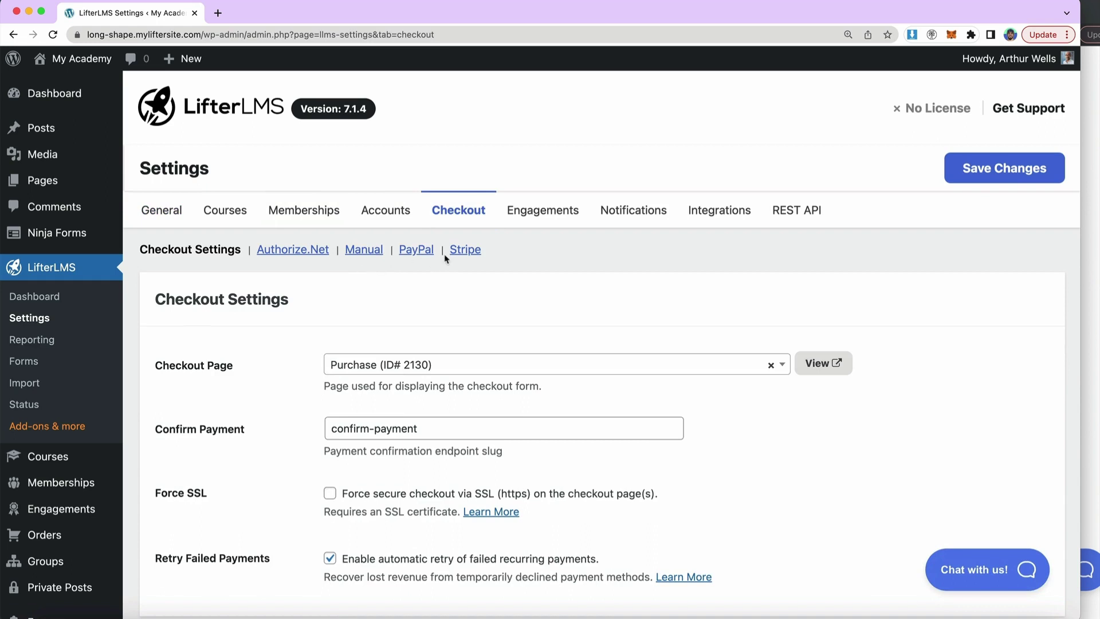
click(461, 252)
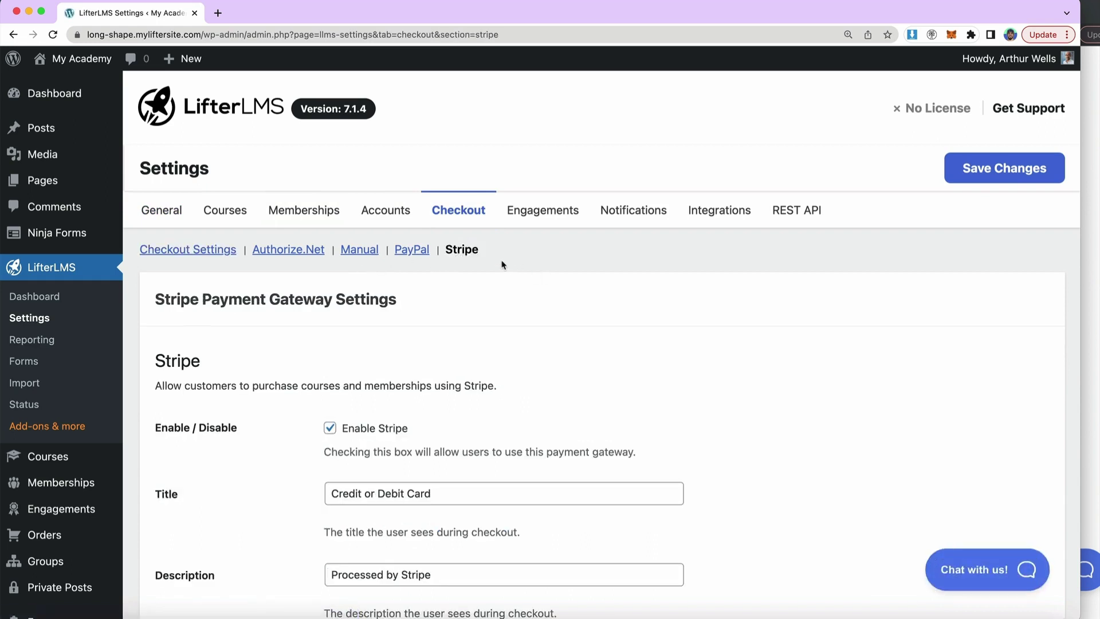
scroll(502, 264, down, 4)
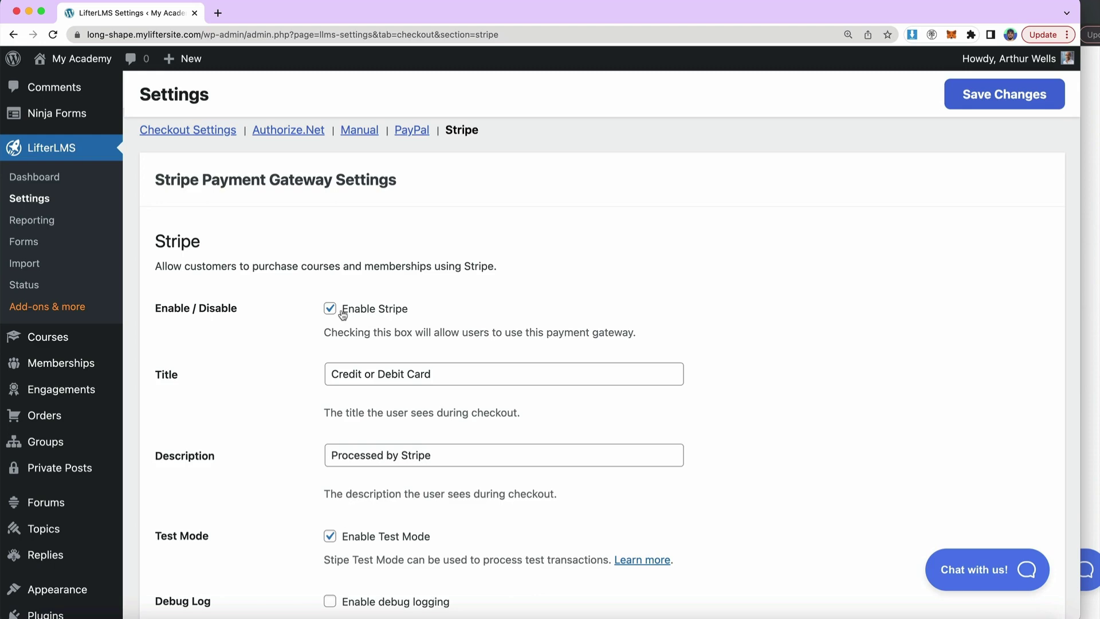
click(344, 313)
- Save Stripe disabled, confirm the checkout's payment-disabled message, then re-tick Enable Stripe
click(974, 95)
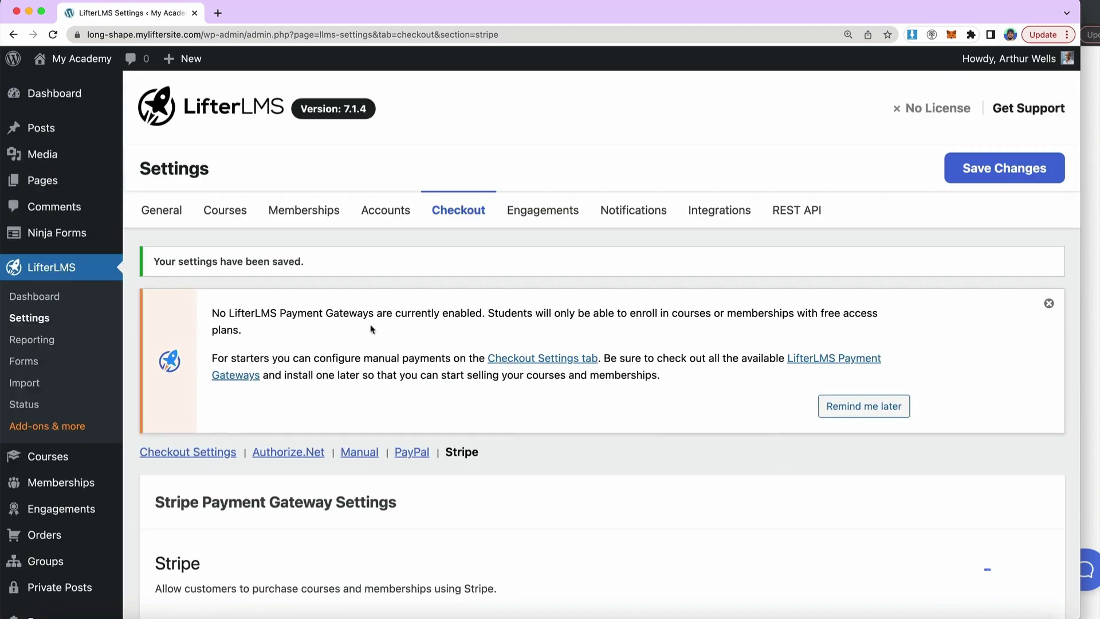
scroll(376, 330, down, 4)
key(super+grave)
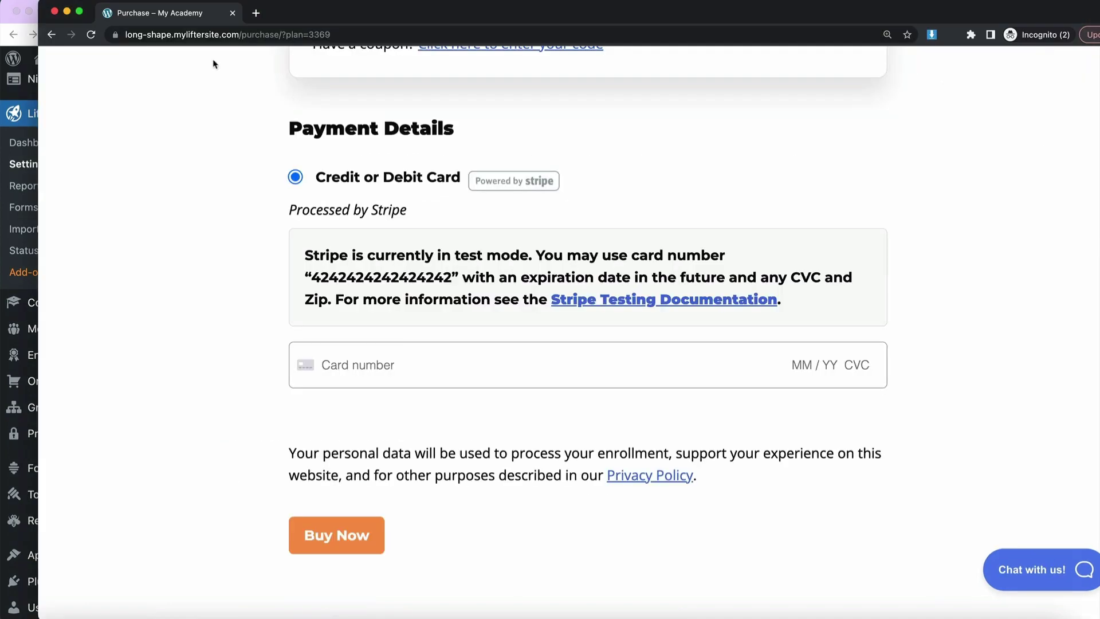
click(90, 34)
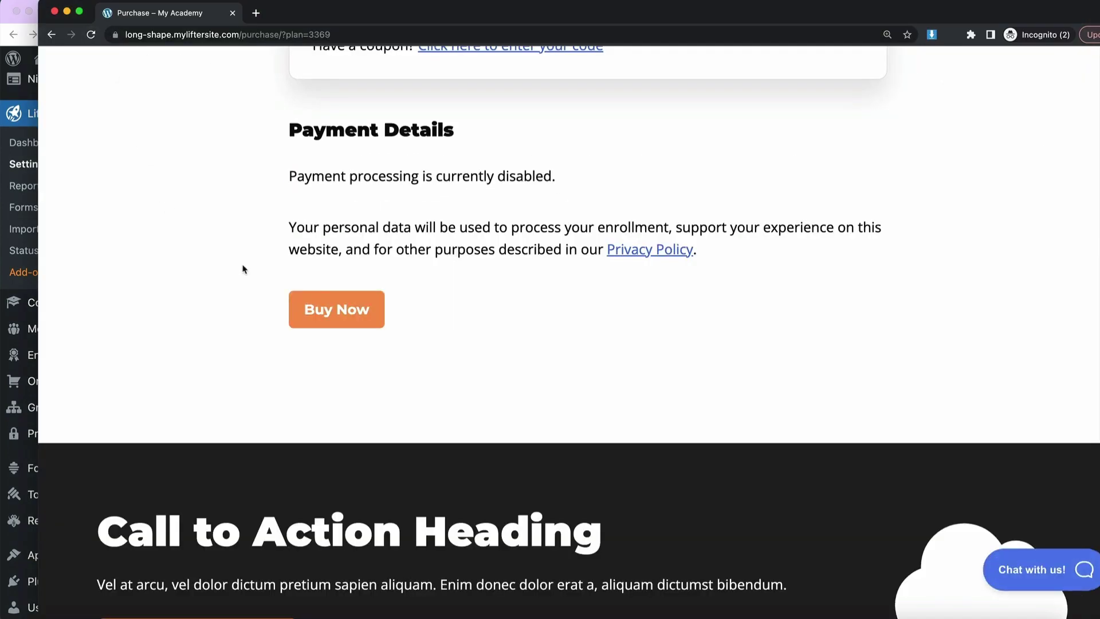
scroll(243, 268, up, 3)
drag(267, 326, 417, 442)
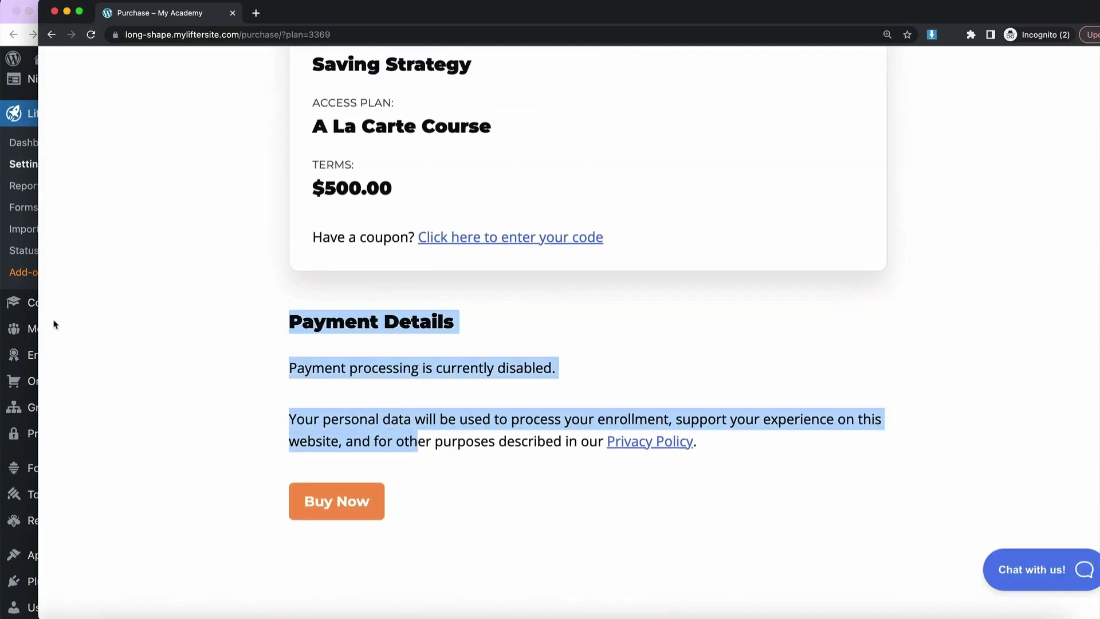
click(26, 166)
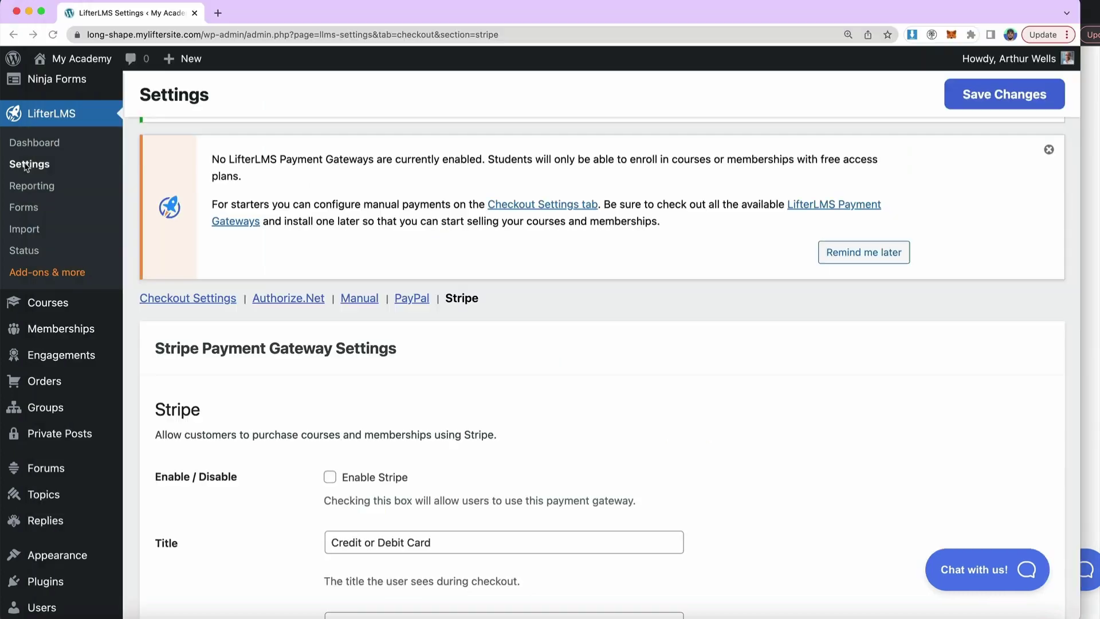
click(330, 477)
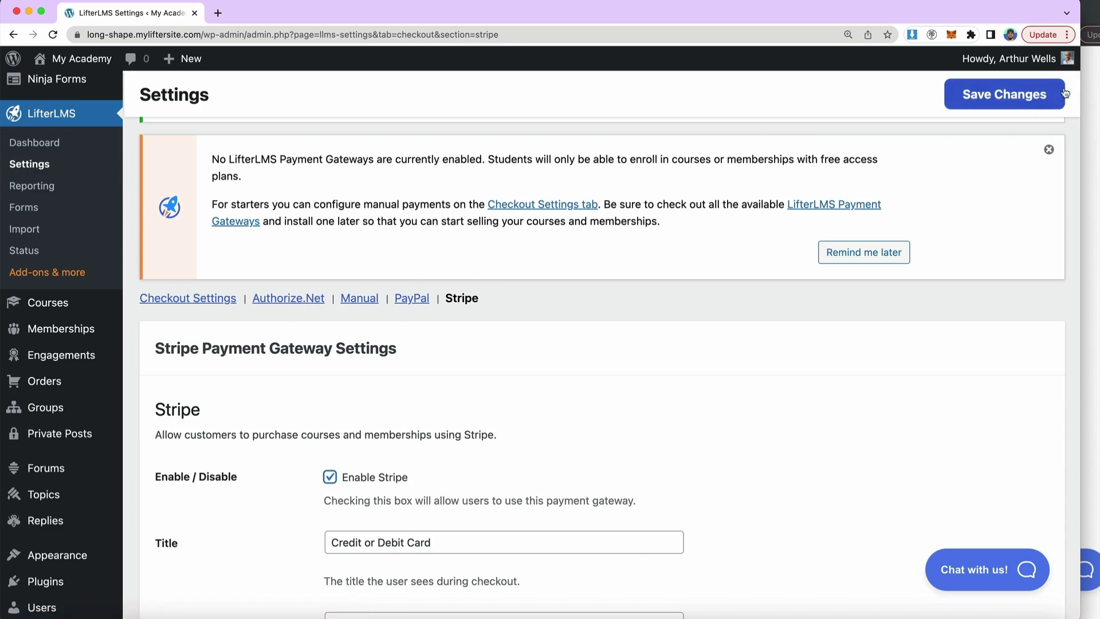
- Save the Stripe settings with Enable Stripe ticked and review the saved options
click(1025, 98)
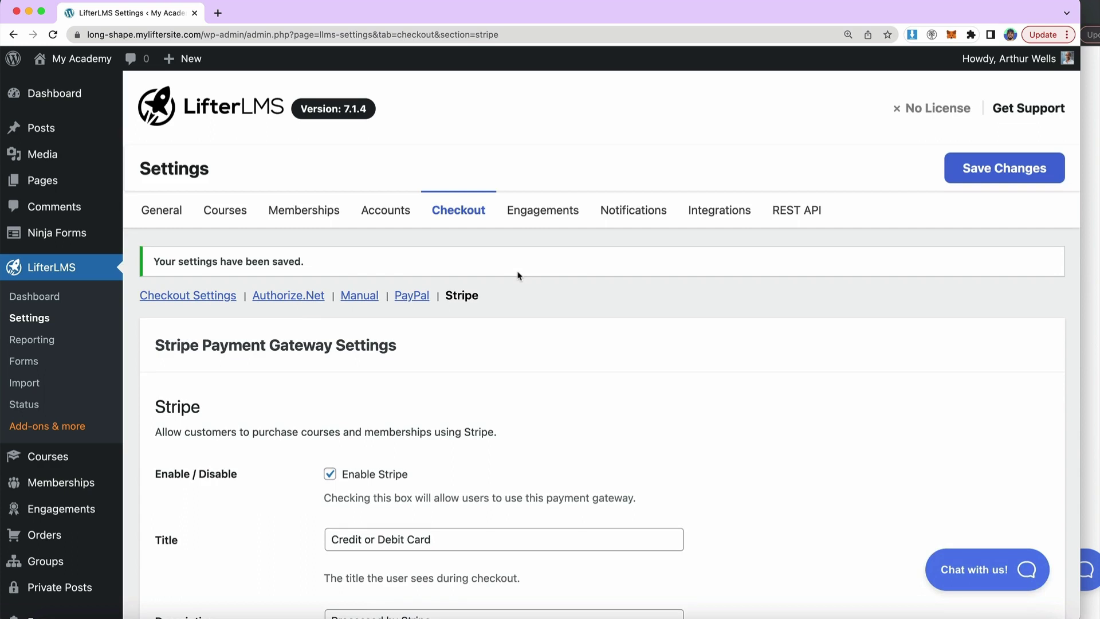
scroll(516, 297, down, 5)
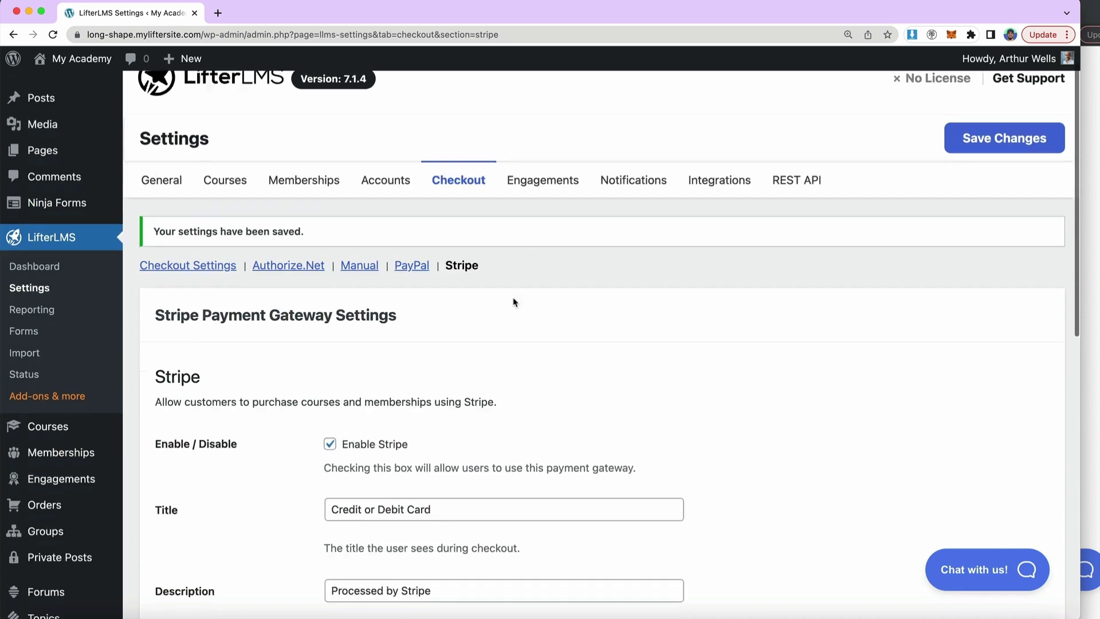
scroll(514, 302, down, 2)
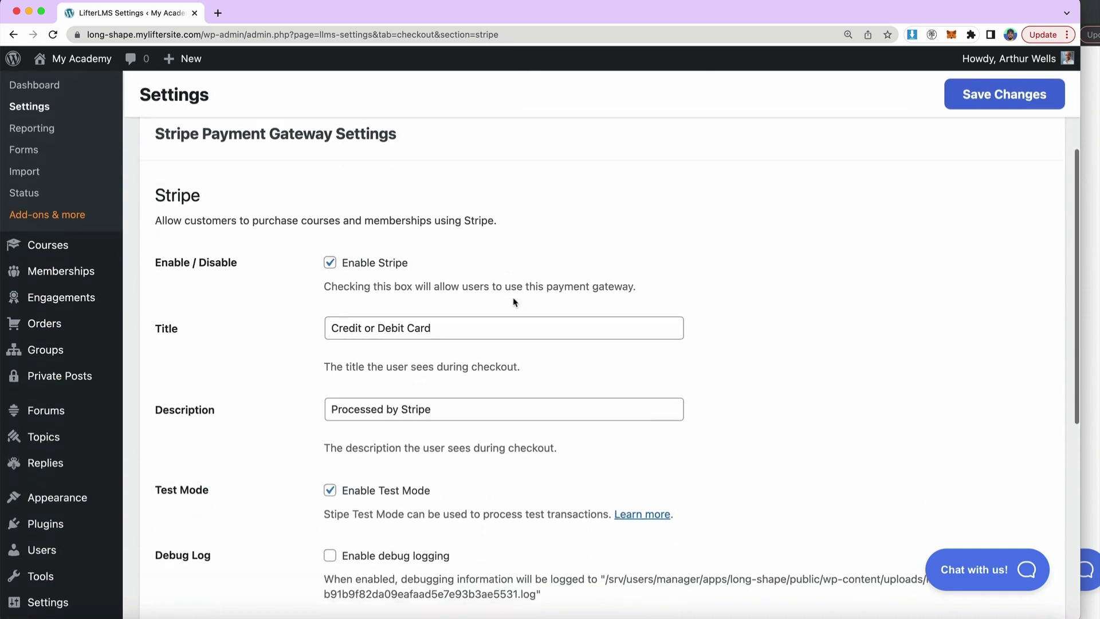
drag(314, 263, 445, 264)
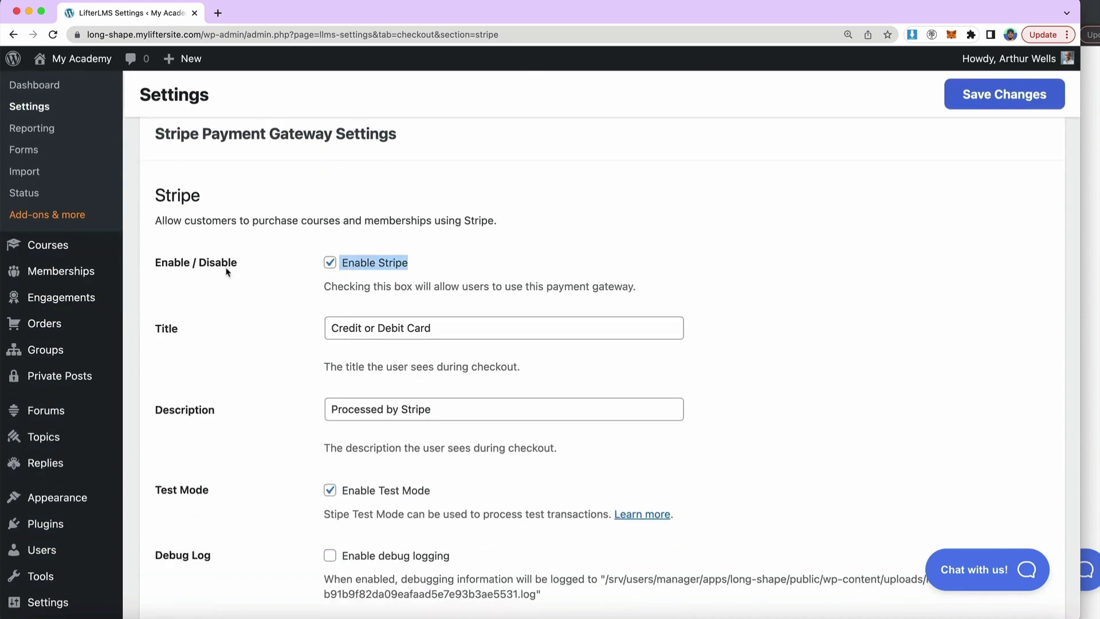
click(239, 304)
drag(349, 327, 541, 327)
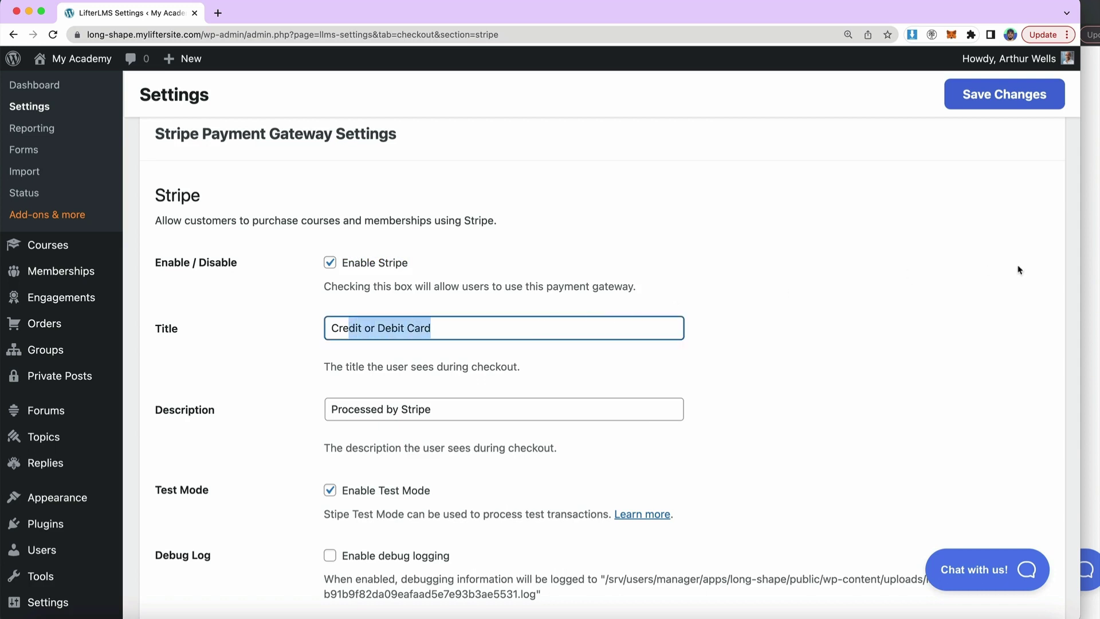
click(1094, 266)
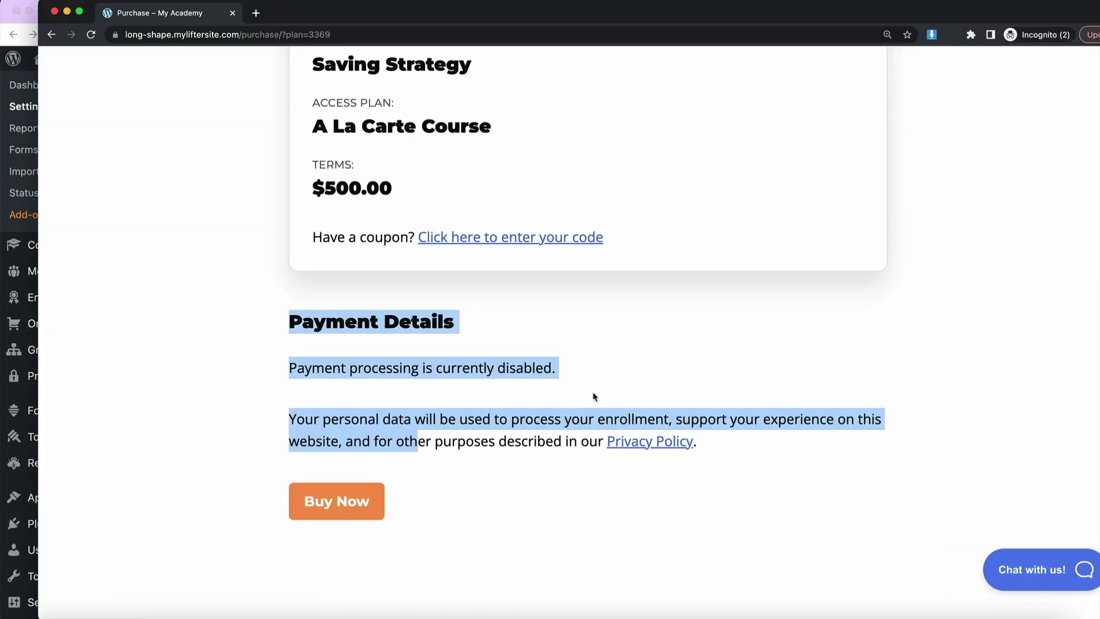
click(90, 35)
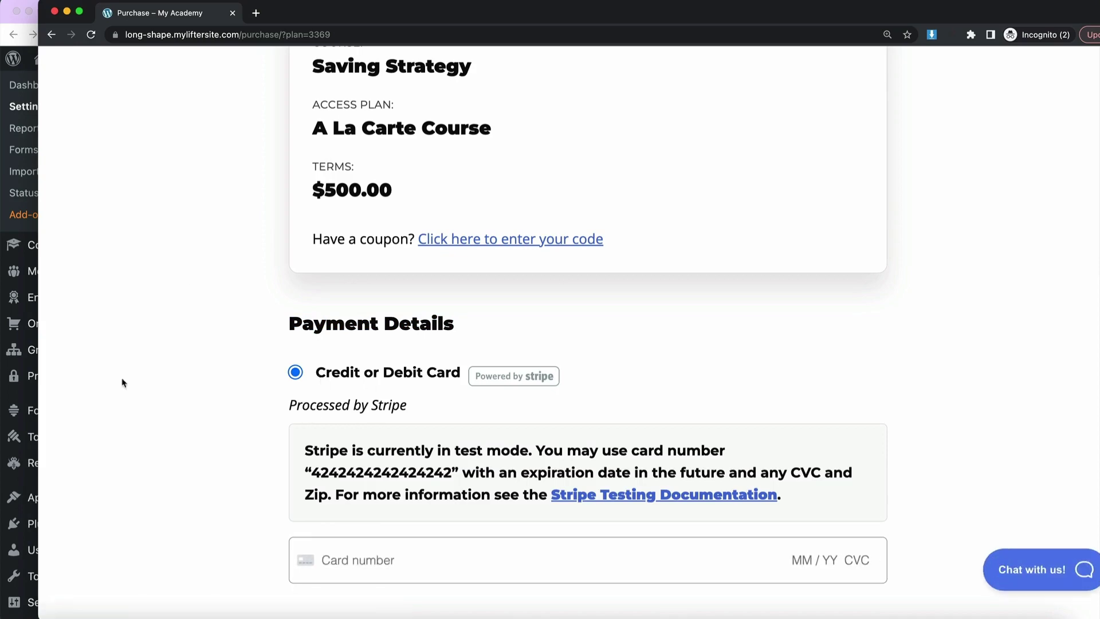
click(27, 116)
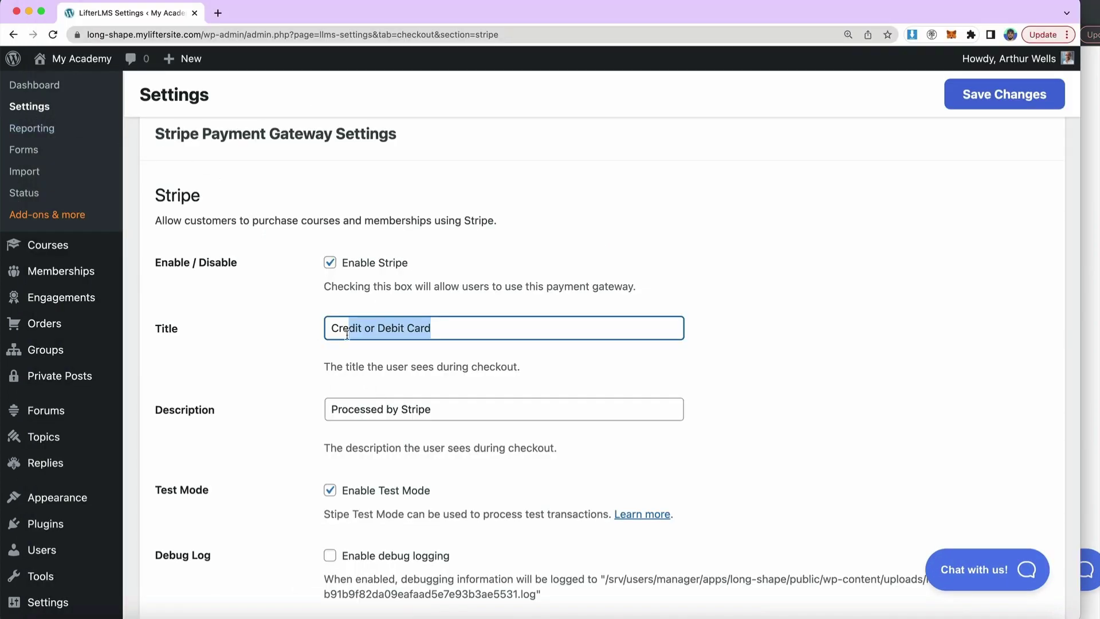
scroll(346, 334, down, 5)
scroll(340, 352, down, 3)
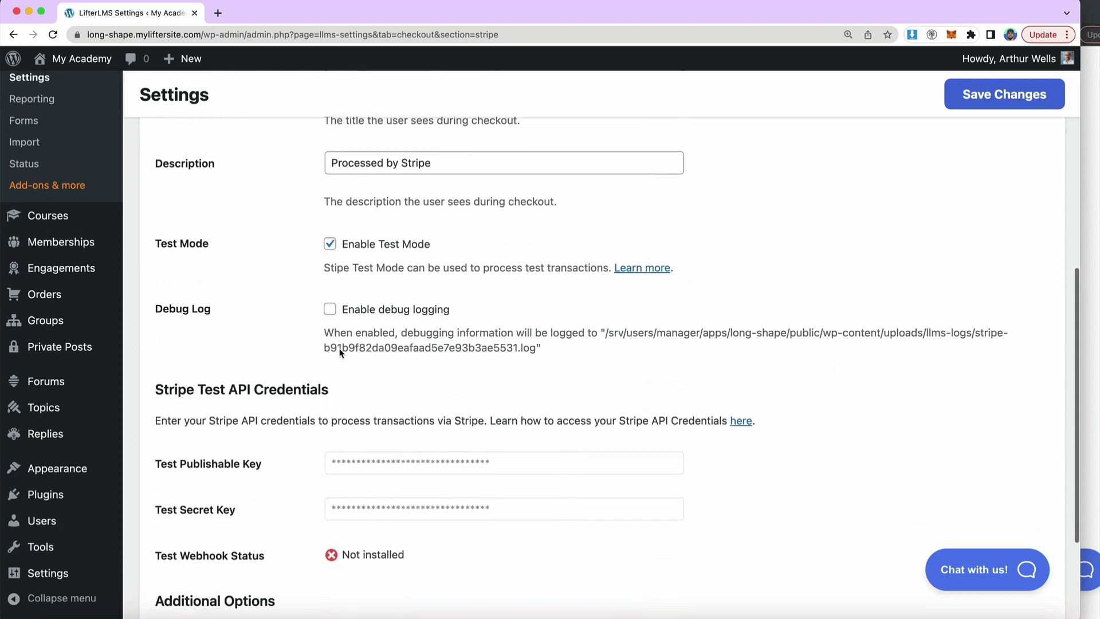
click(1090, 215)
scroll(786, 273, down, 3)
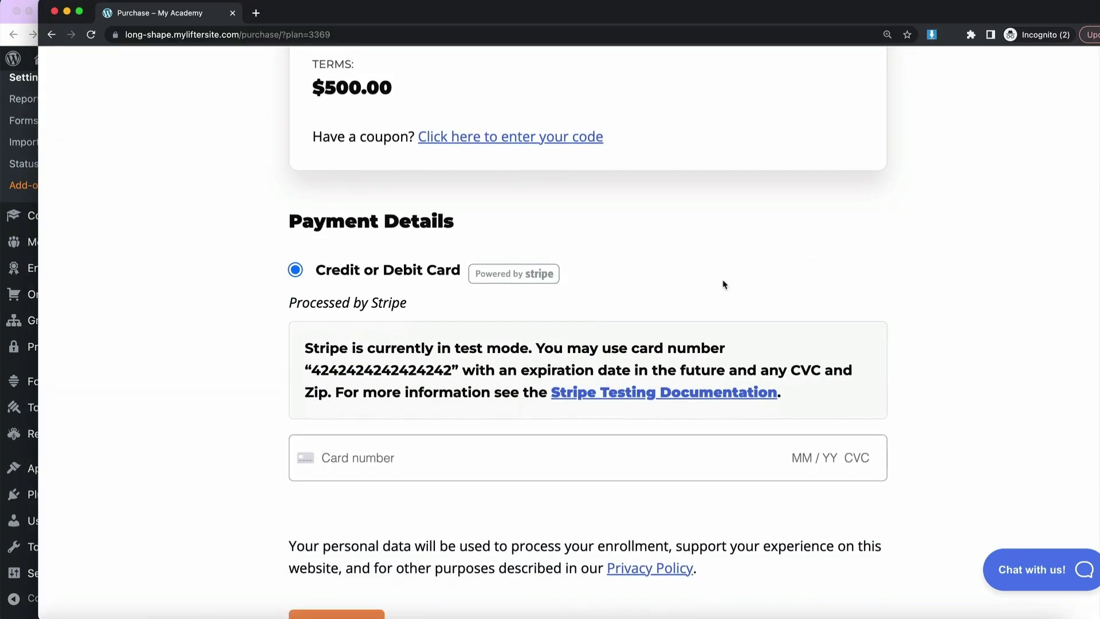
drag(311, 370, 453, 371)
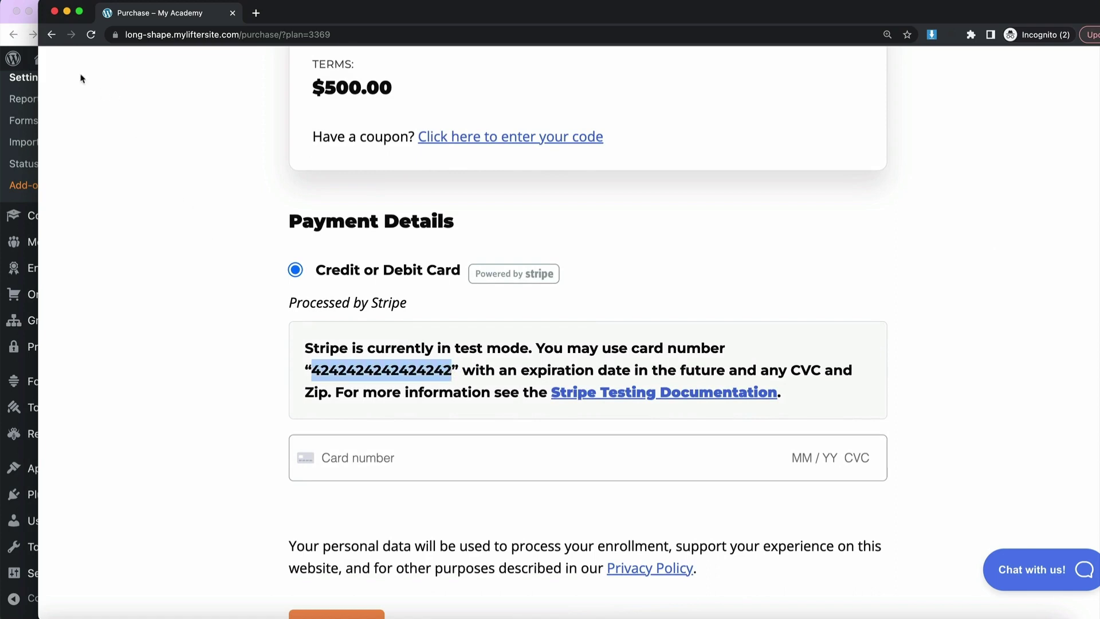
click(33, 83)
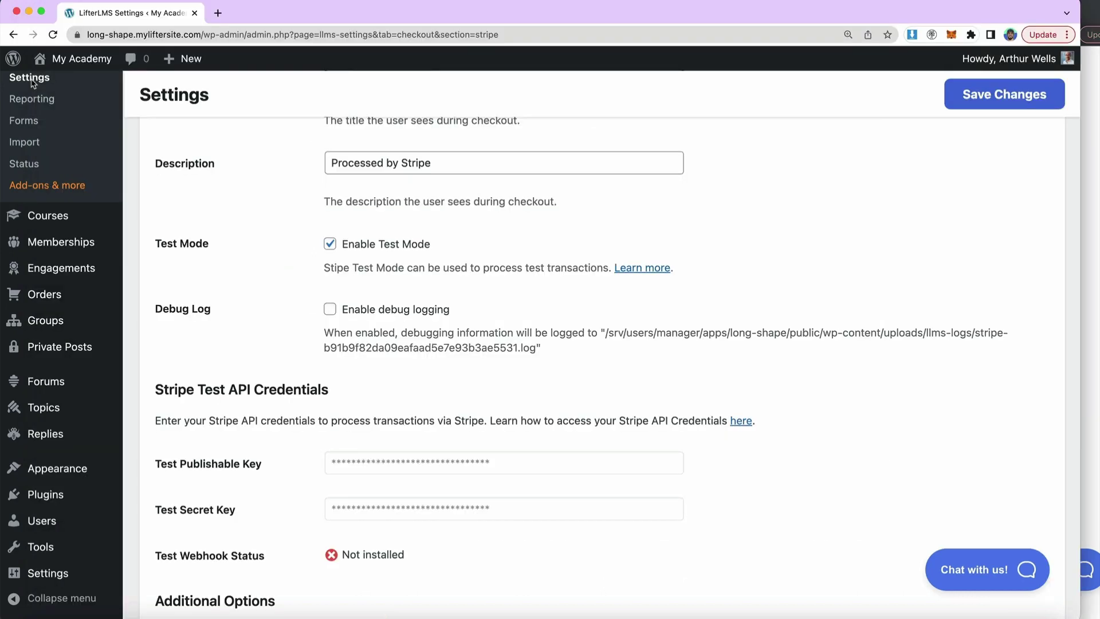
click(330, 245)
scroll(335, 465, down, 2)
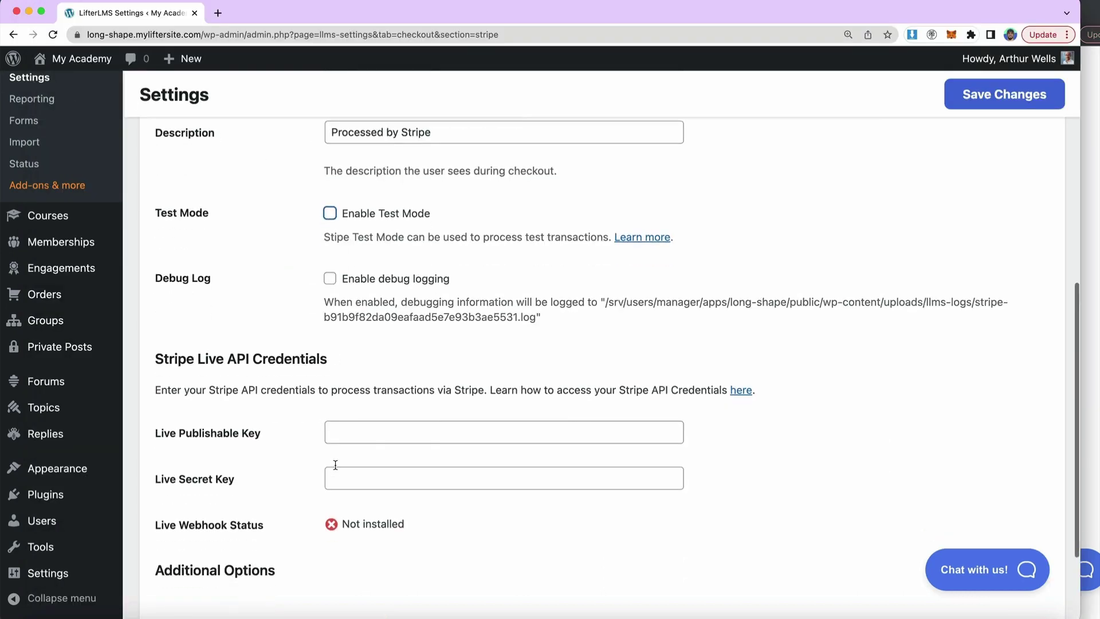
drag(193, 403, 257, 412)
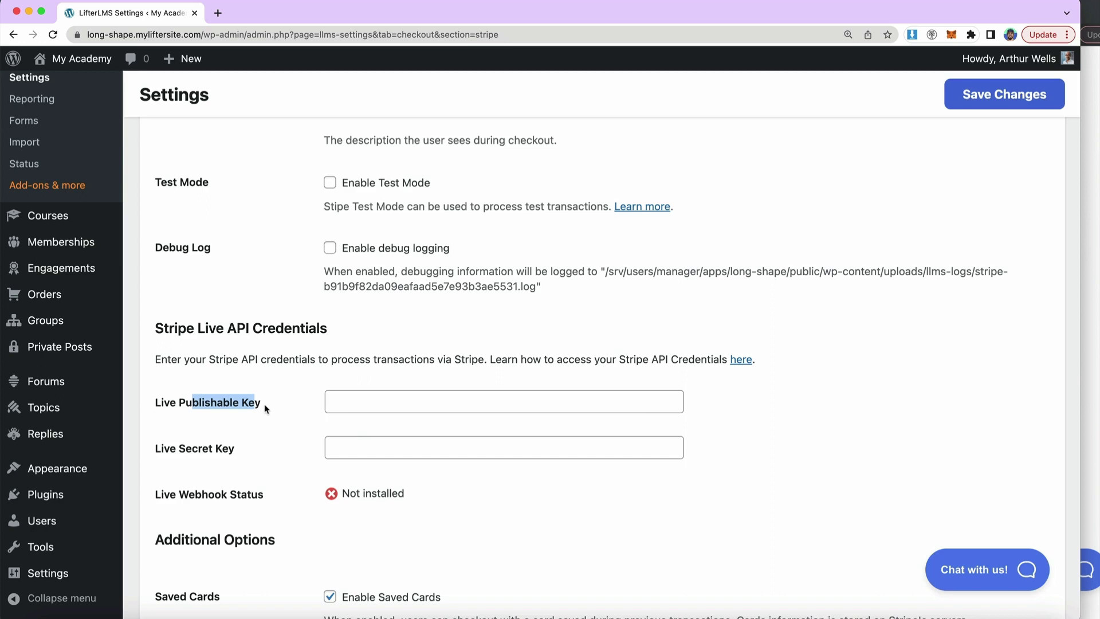
click(265, 409)
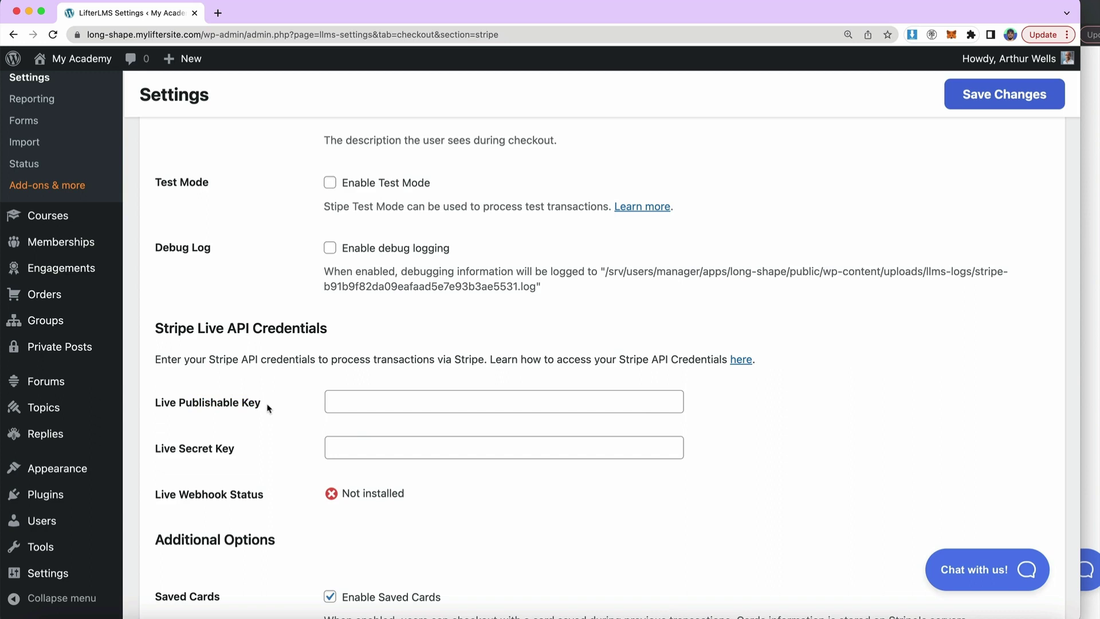
drag(268, 408, 156, 406)
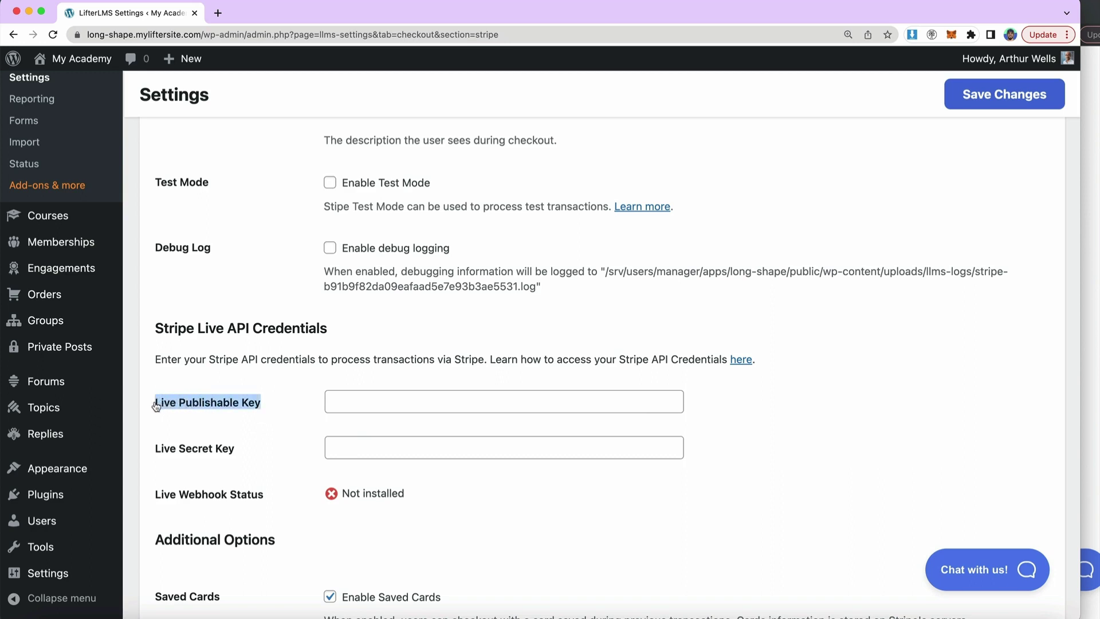
click(158, 407)
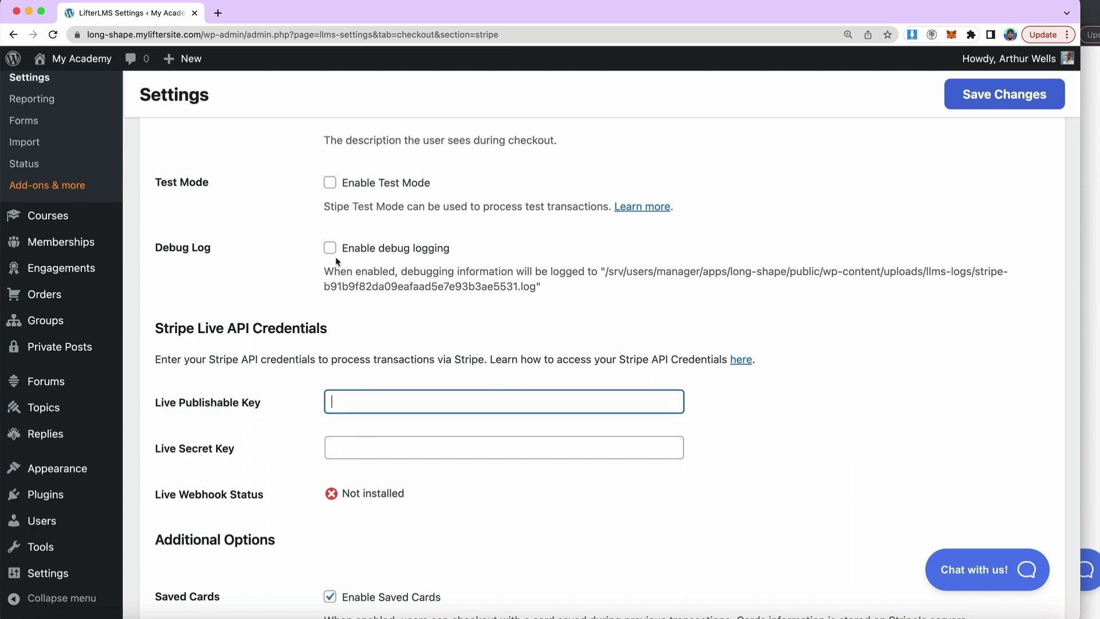
scroll(336, 261, up, 1)
- Turn Stripe test mode back on and save the Stripe gateway settings
click(332, 230)
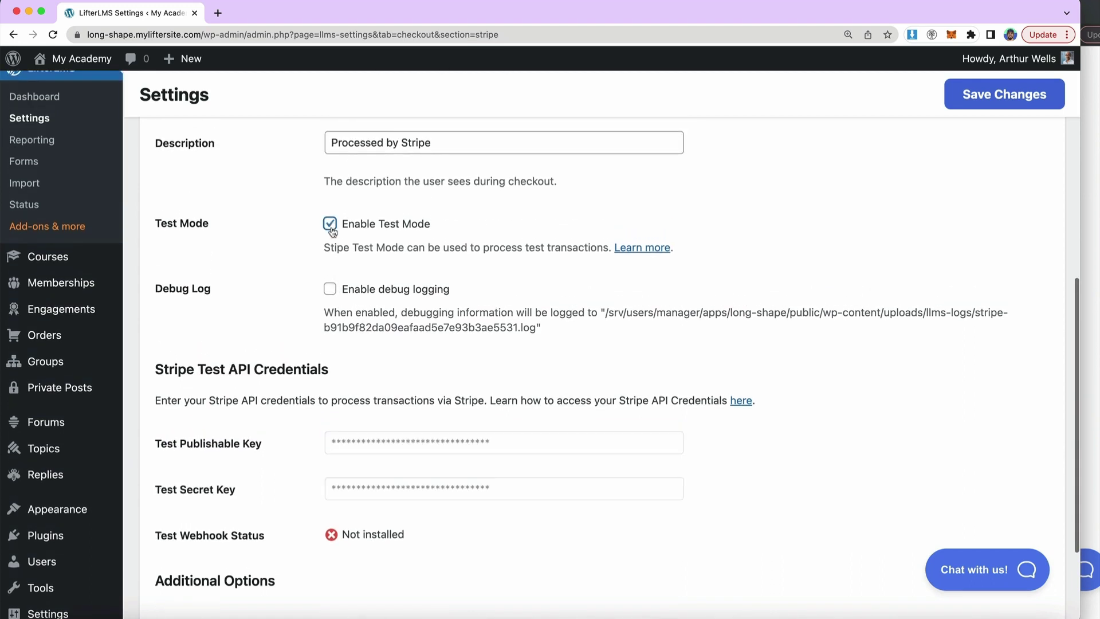
scroll(297, 258, down, 1)
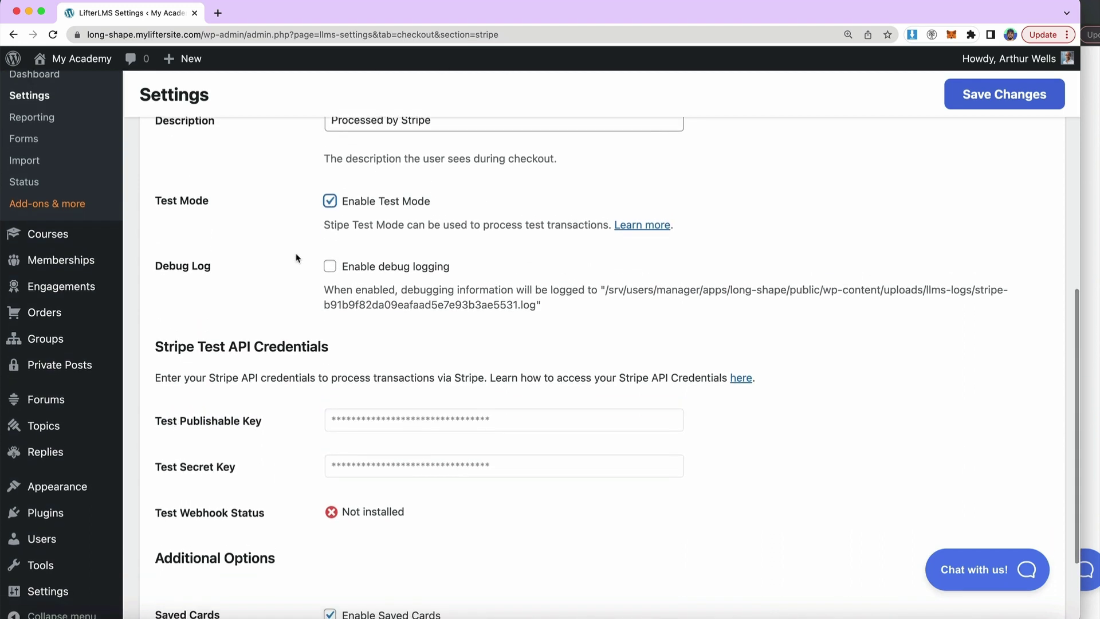
scroll(336, 218, down, 3)
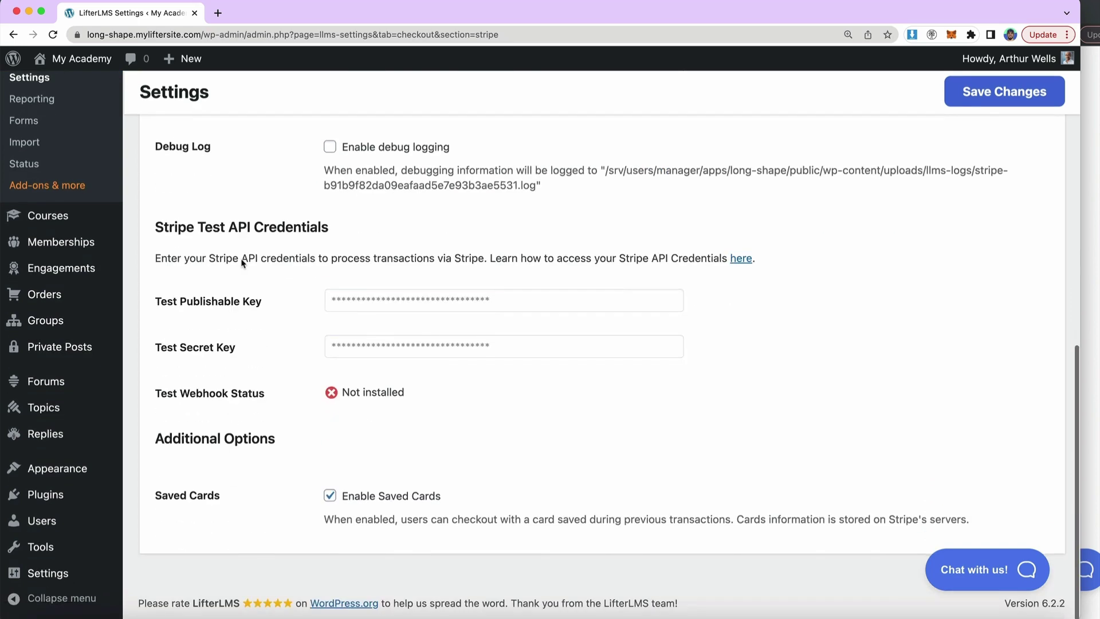
drag(156, 499, 224, 498)
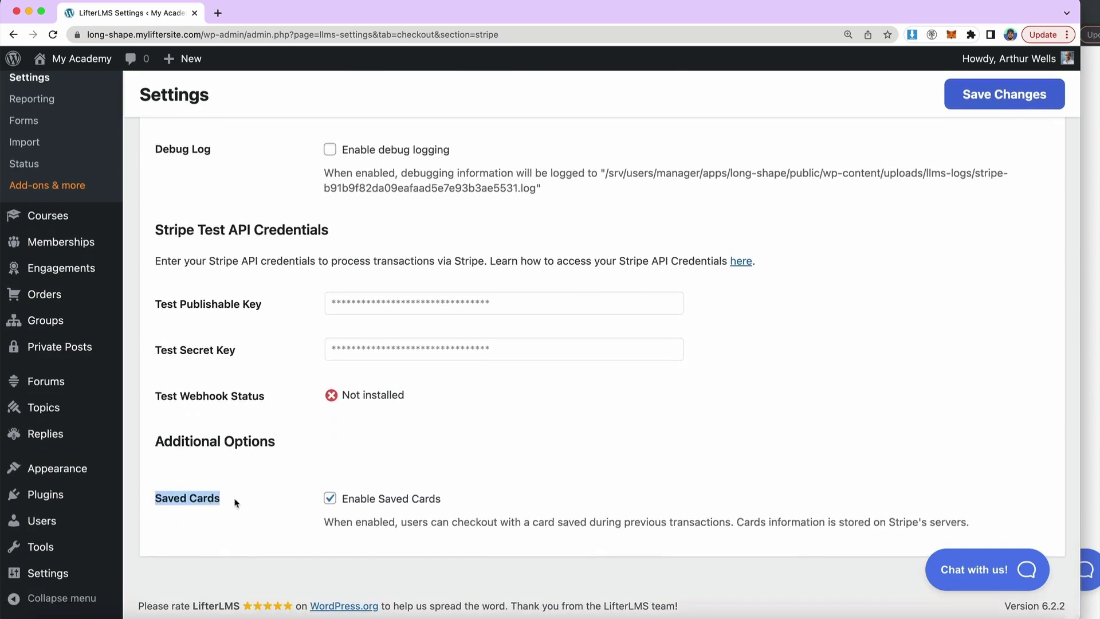
click(236, 504)
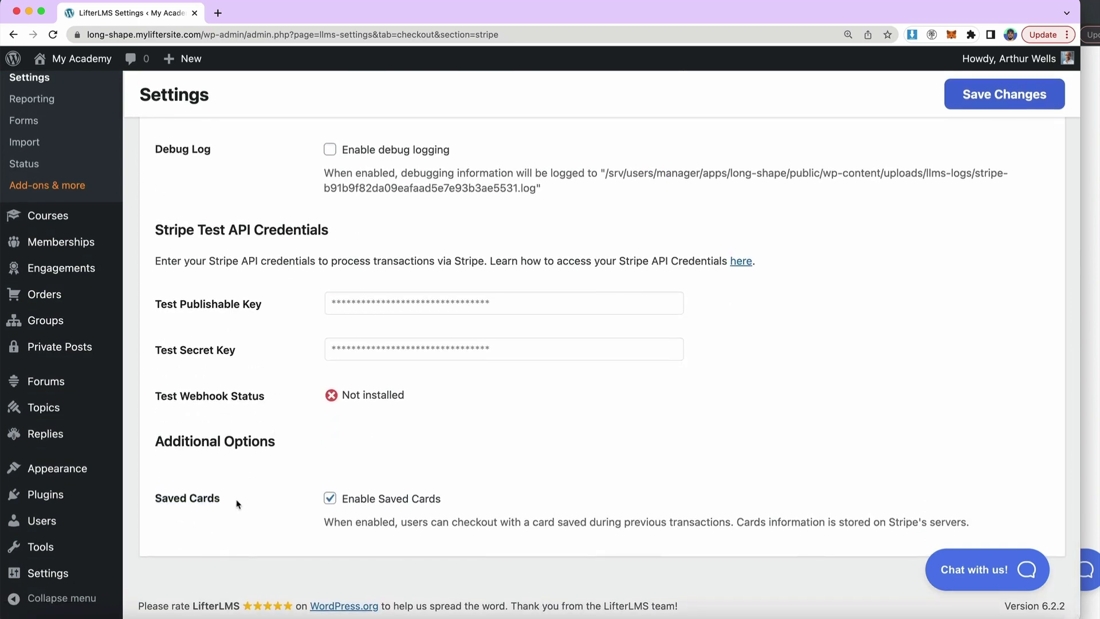
click(982, 102)
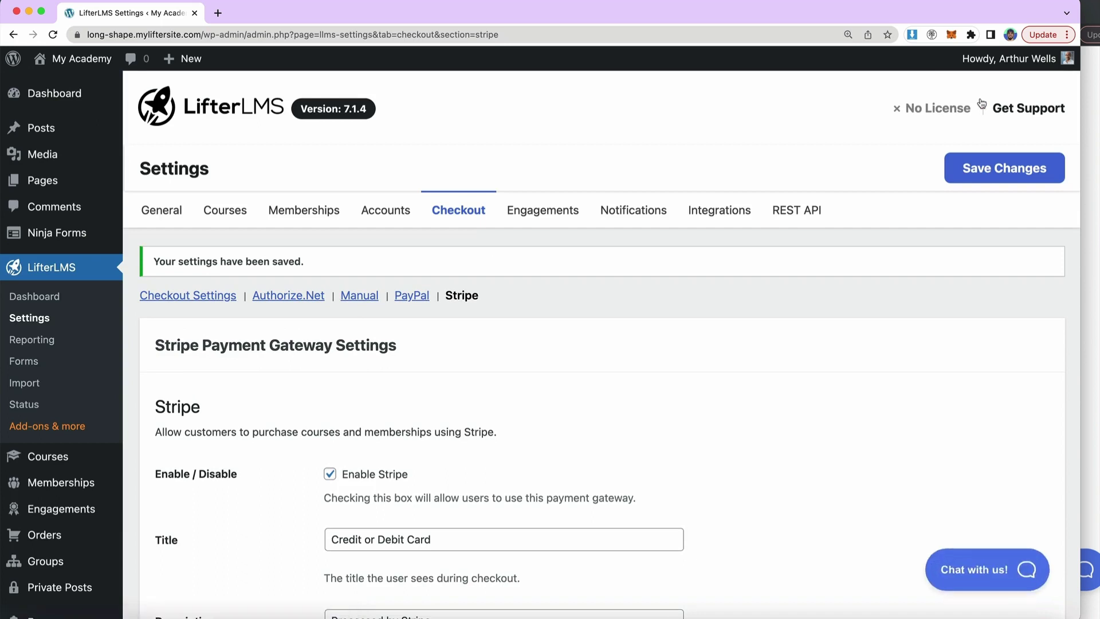
click(1095, 189)
- Reload the purchase page and enter the buyer's email address in Billing Information
click(90, 34)
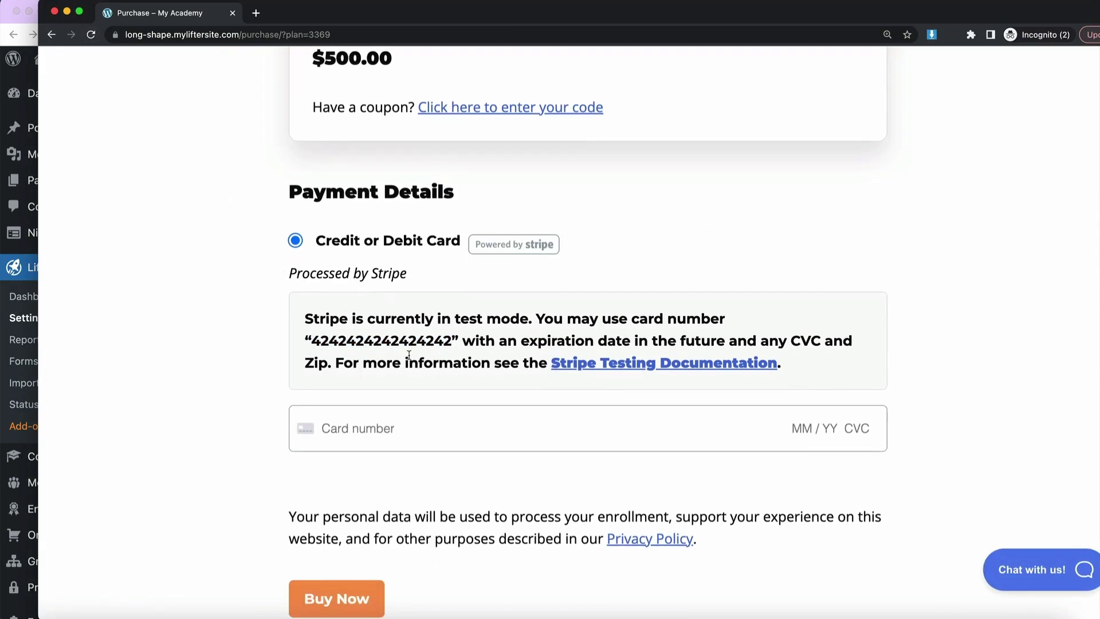
scroll(439, 357, up, 15)
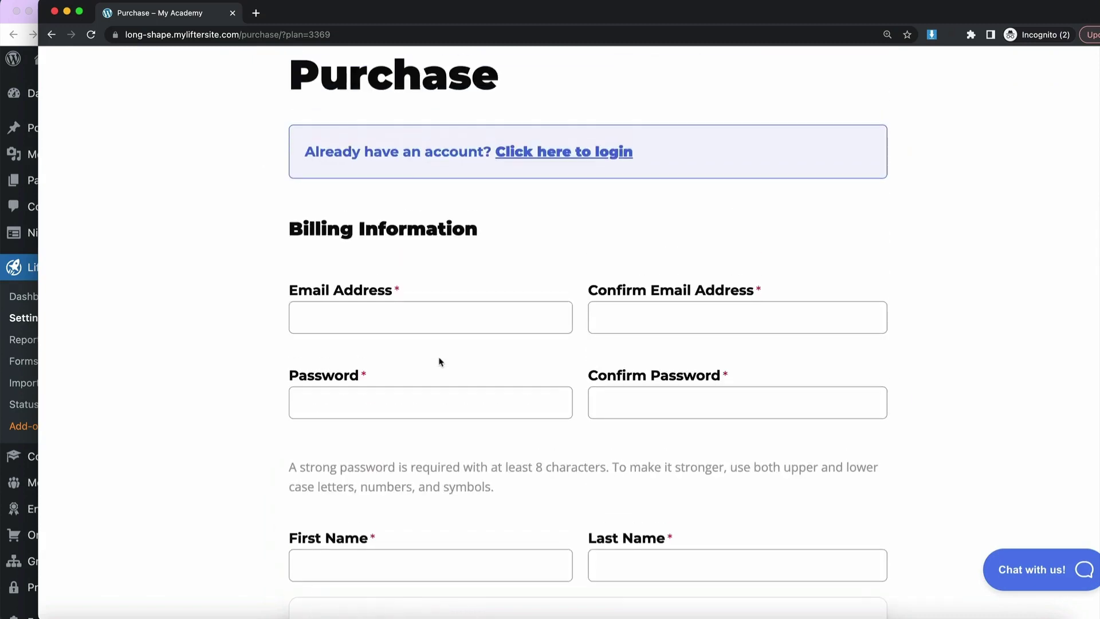
scroll(441, 362, up, 2)
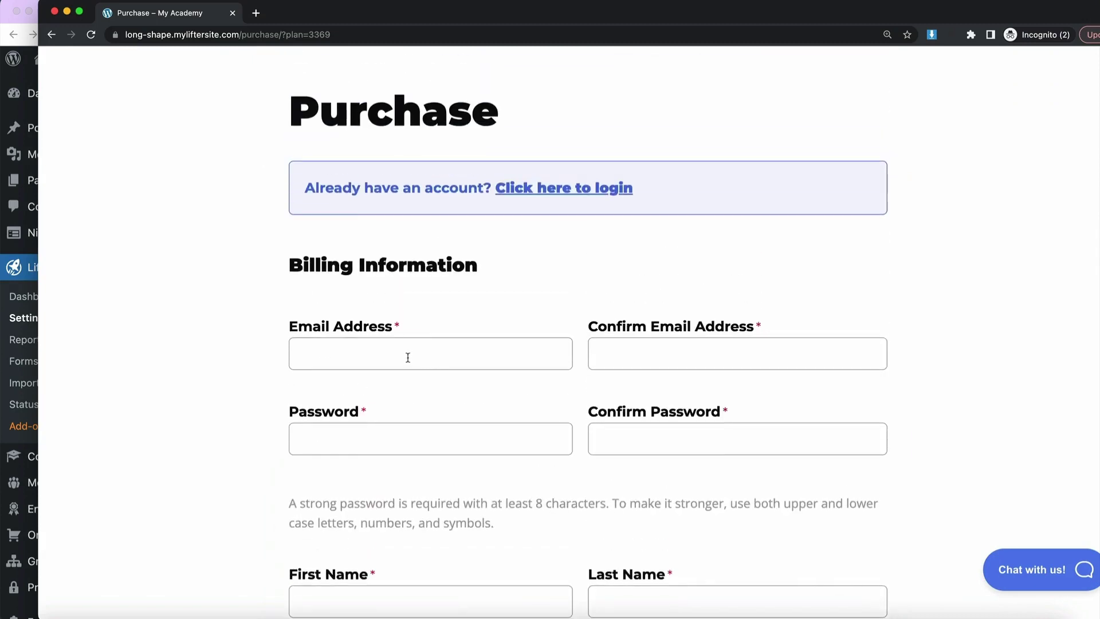
click(408, 358)
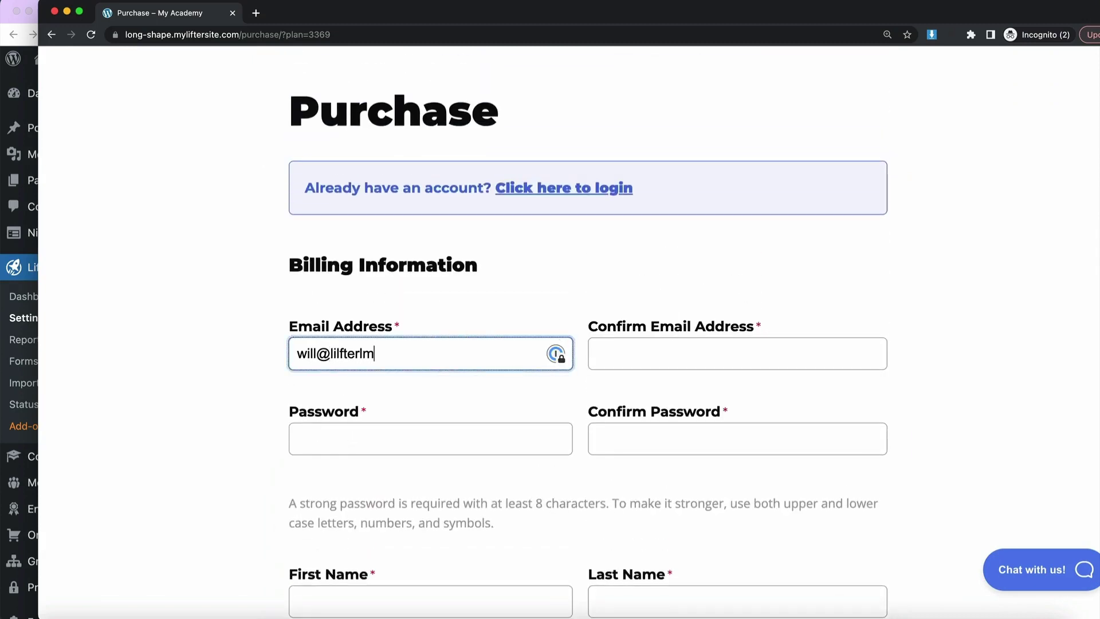
- Confirm the buyer's email address and enter a matching strong password in both password fields
click(664, 356)
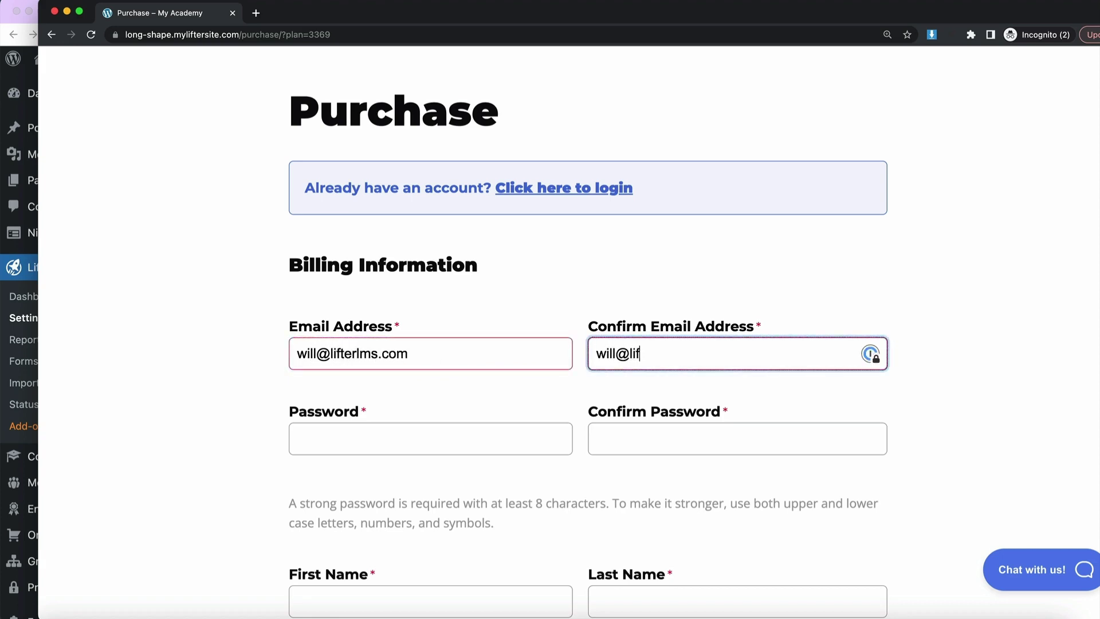
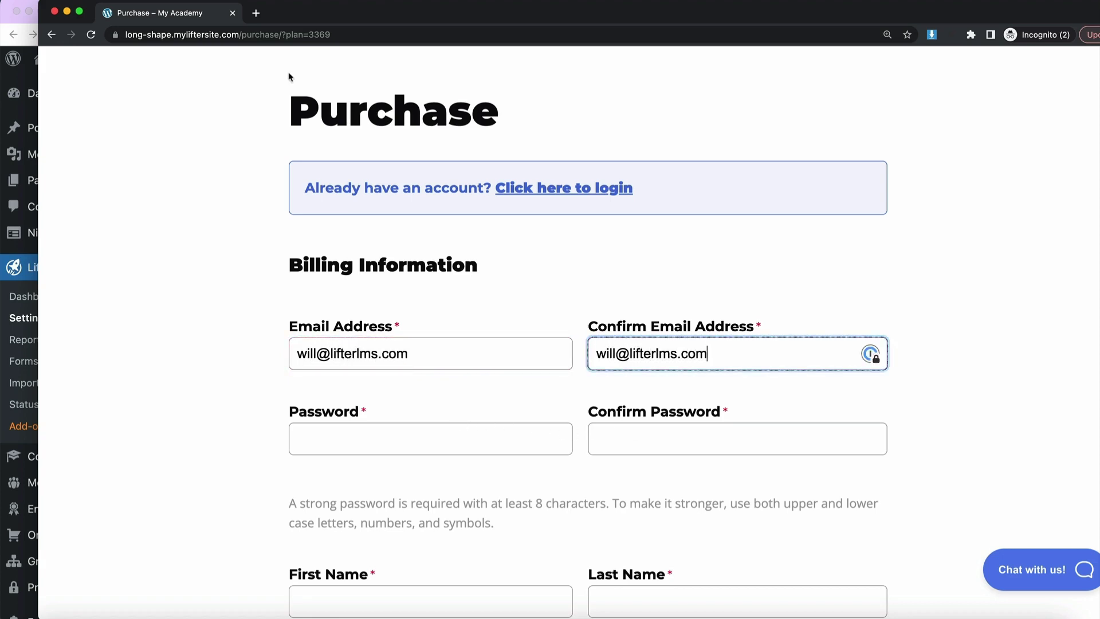
click(401, 439)
key(super+v)
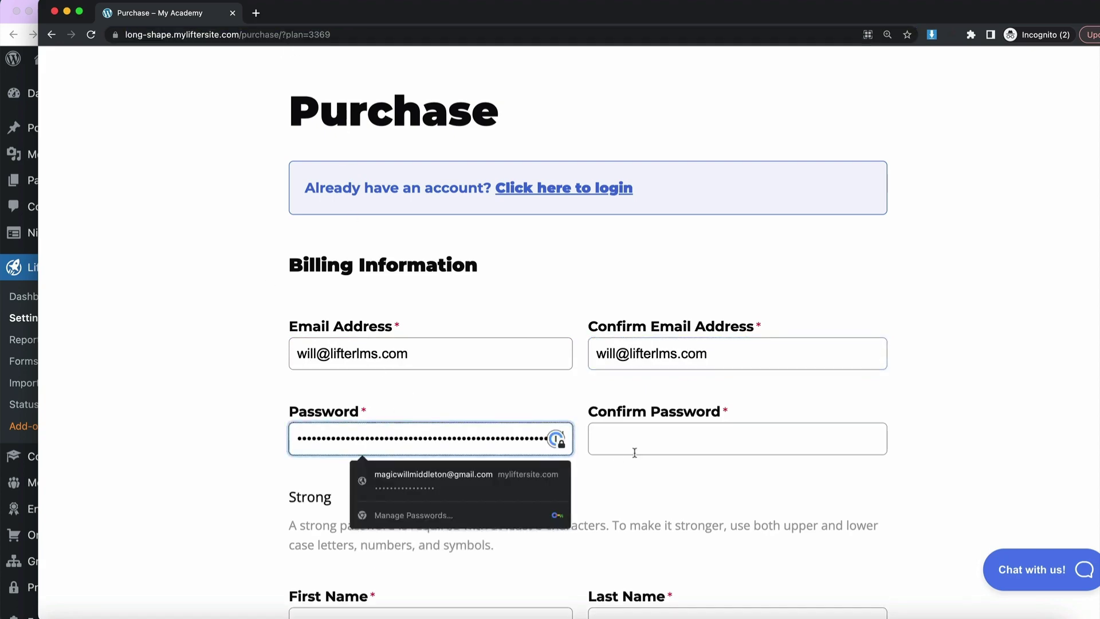
click(634, 453)
key(super+v)
scroll(231, 459, down, 5)
- Enter Test as both the first and last name on the checkout form
click(356, 333)
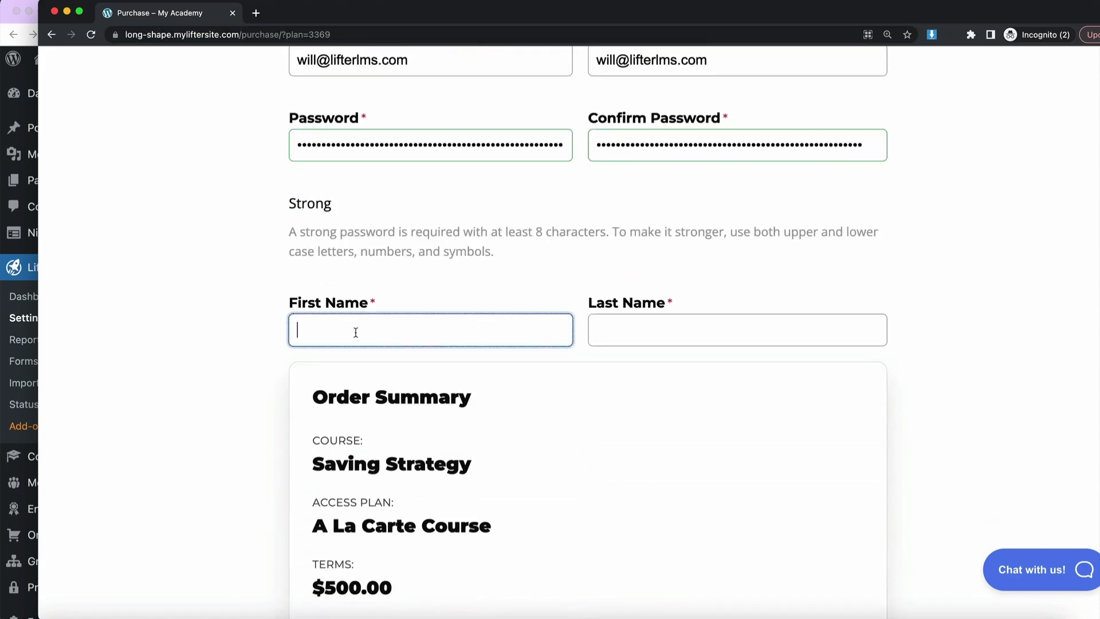
text(Test)
click(617, 336)
text(Test)
scroll(531, 370, down, 5)
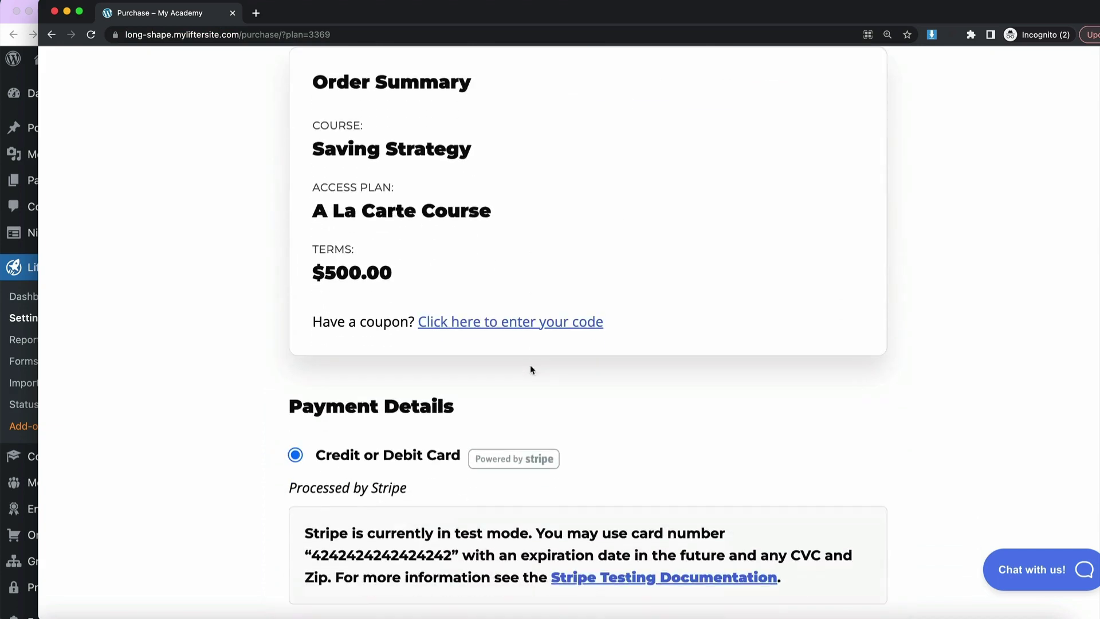
scroll(532, 370, down, 5)
double_click(368, 448)
scroll(372, 413, down, 3)
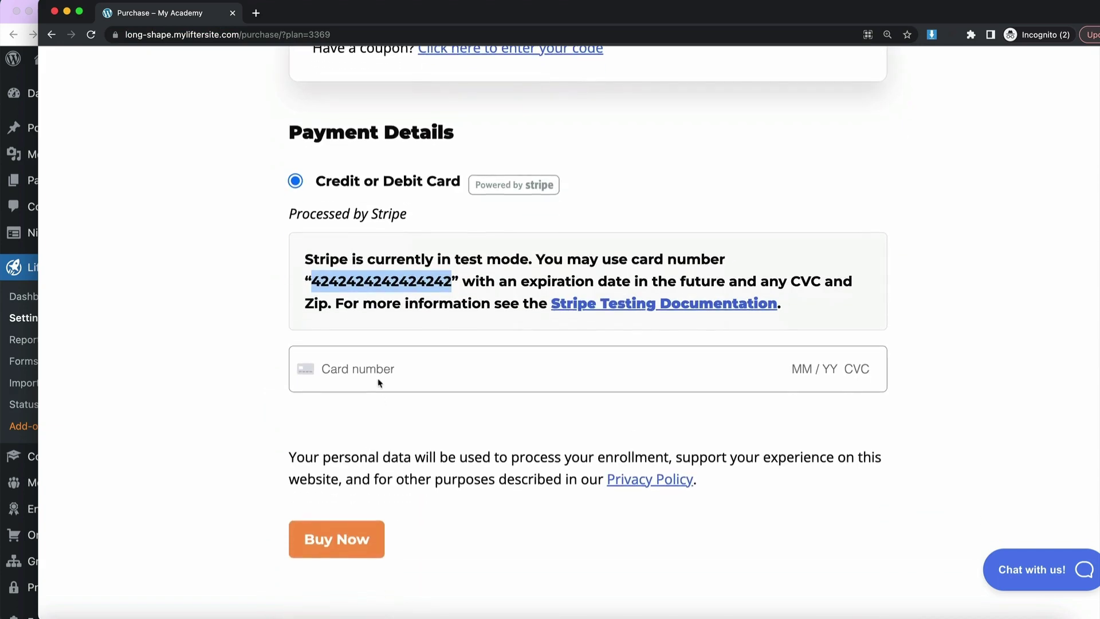
click(378, 383)
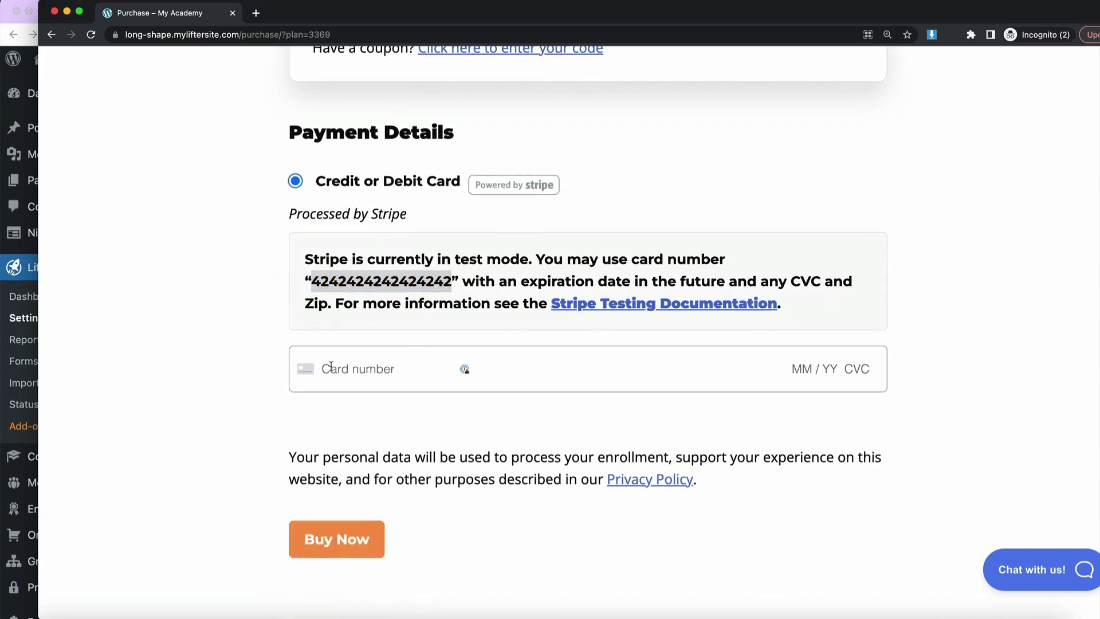
click(354, 277)
click(338, 372)
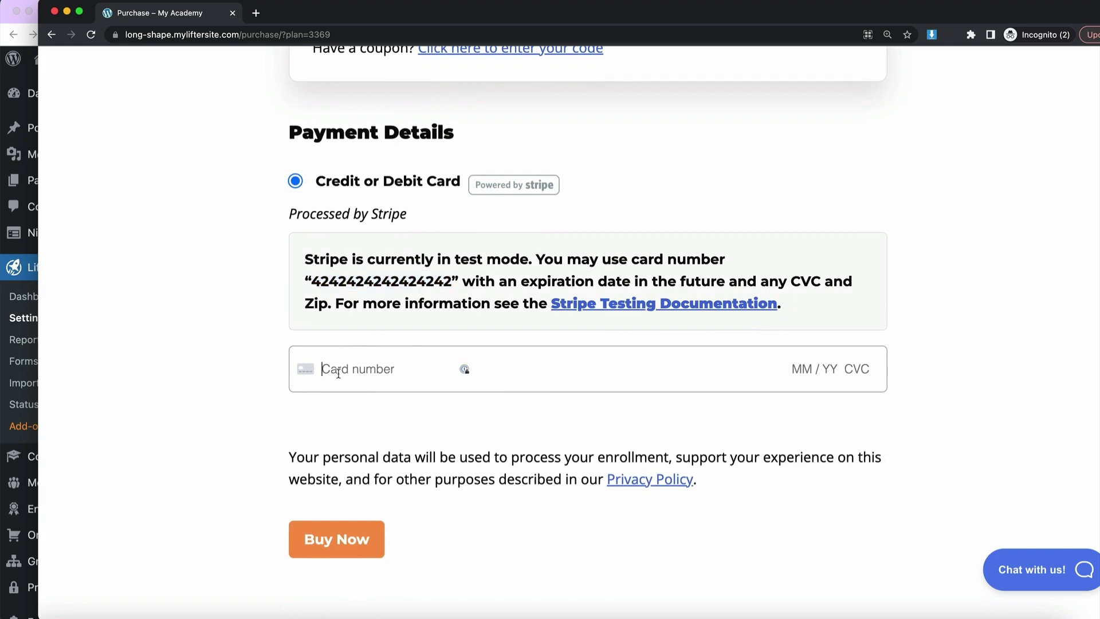
text(4242424242)
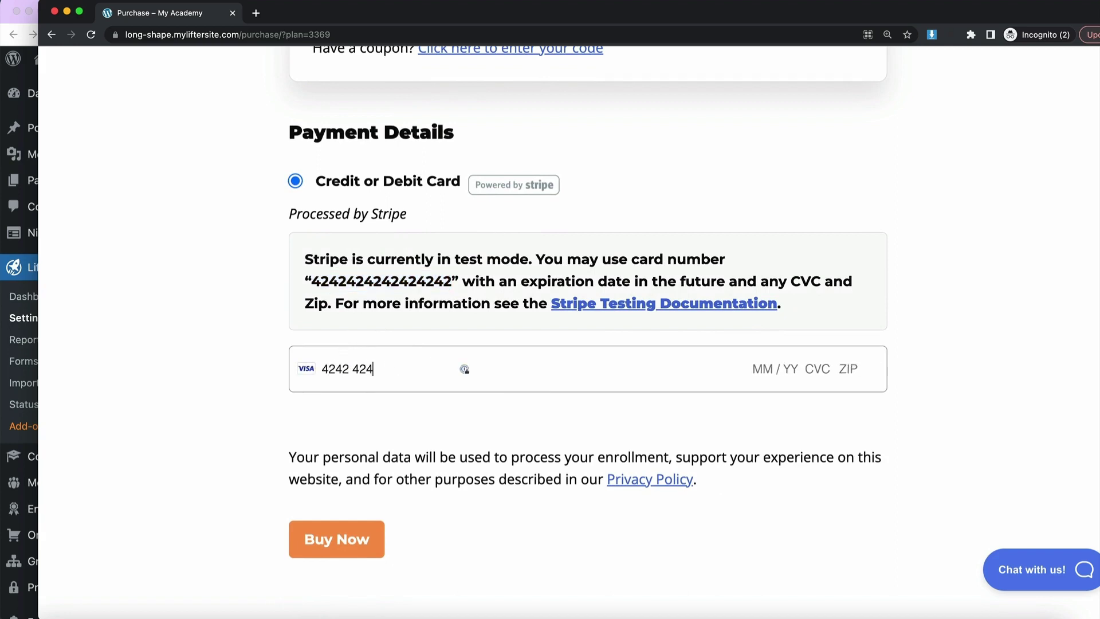
text(2 )
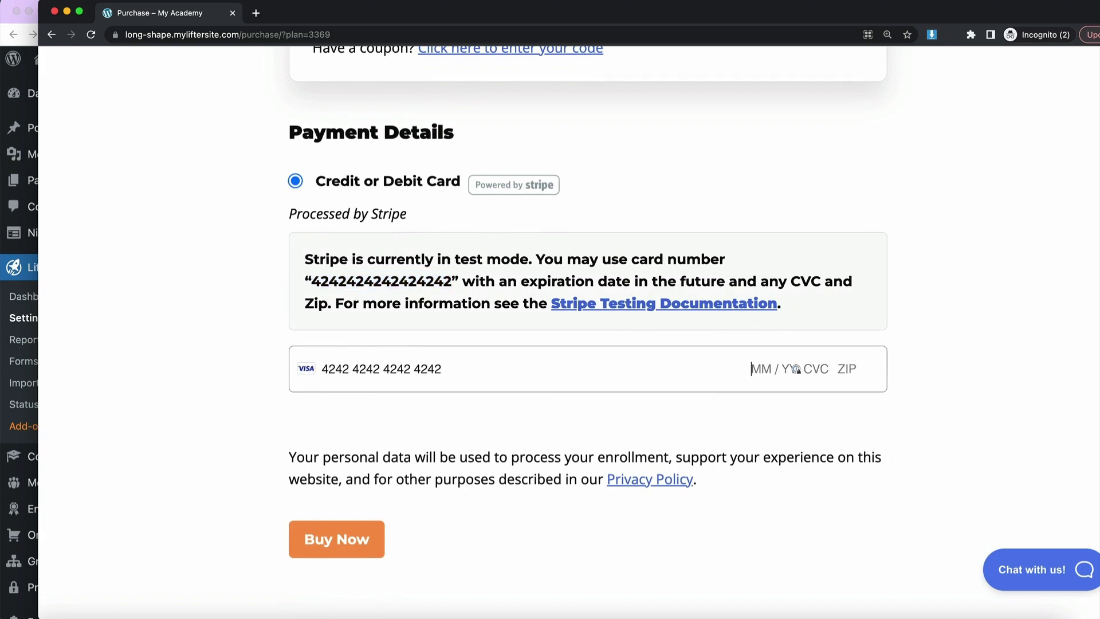
text(01 / 26 )
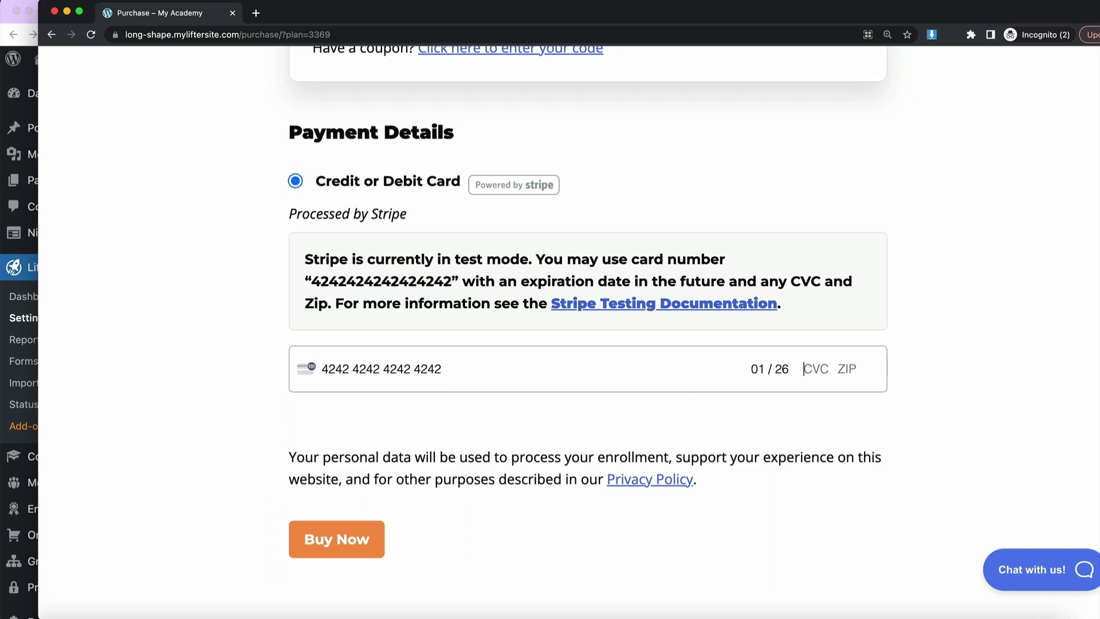
text(467 1234)
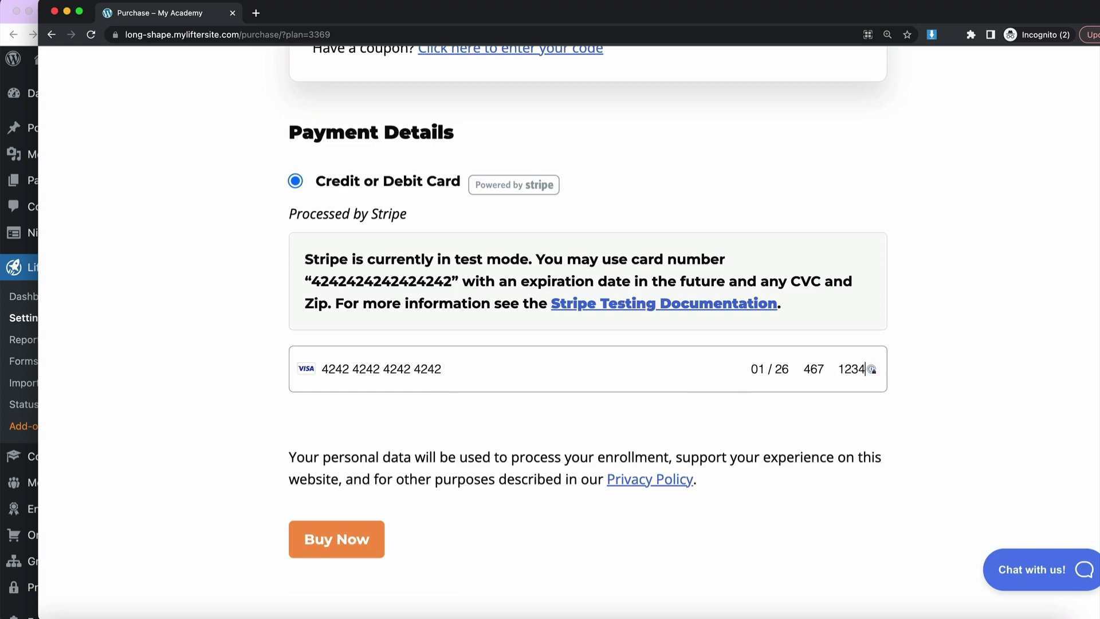
text(5)
scroll(236, 443, down, 3)
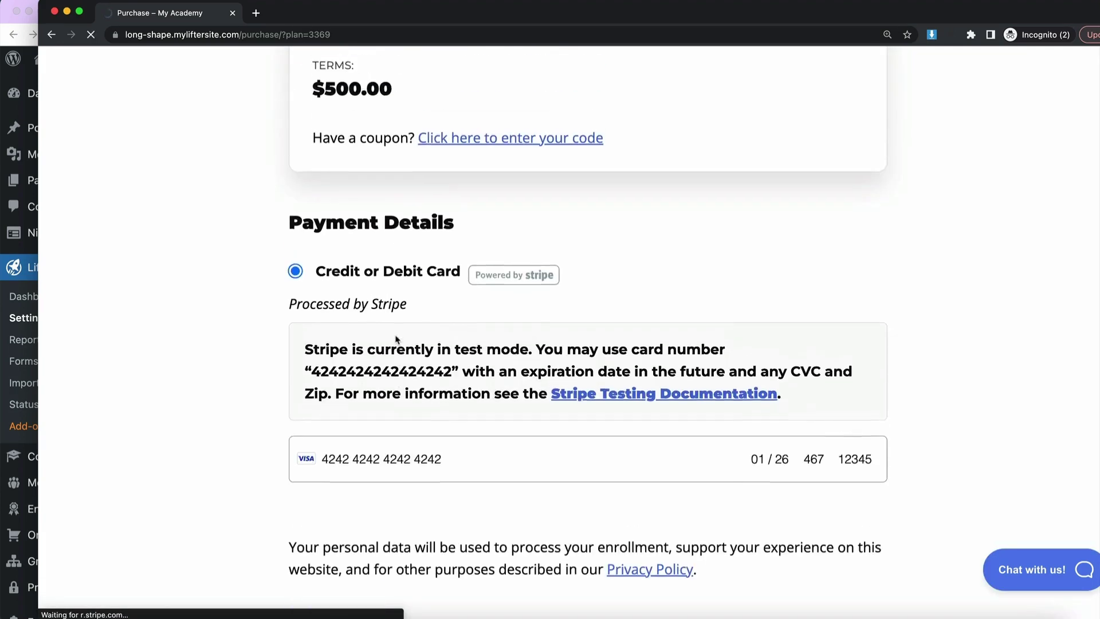
- Scroll down the Saving Strategy course page to verify the enrollment success notice
scroll(396, 339, down, 3)
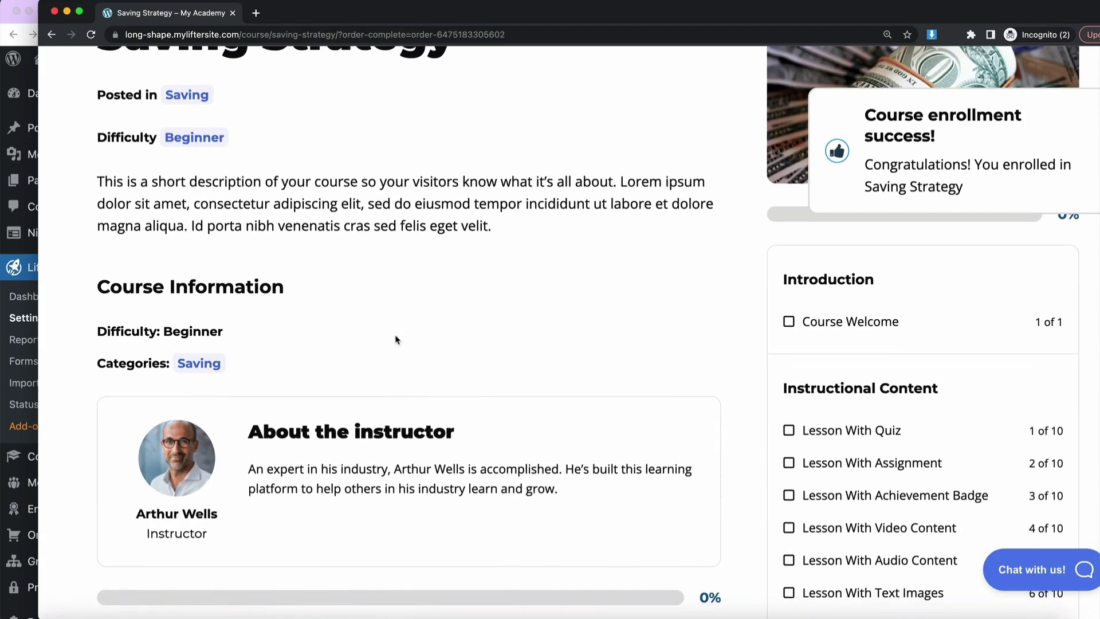
scroll(395, 339, down, 1)
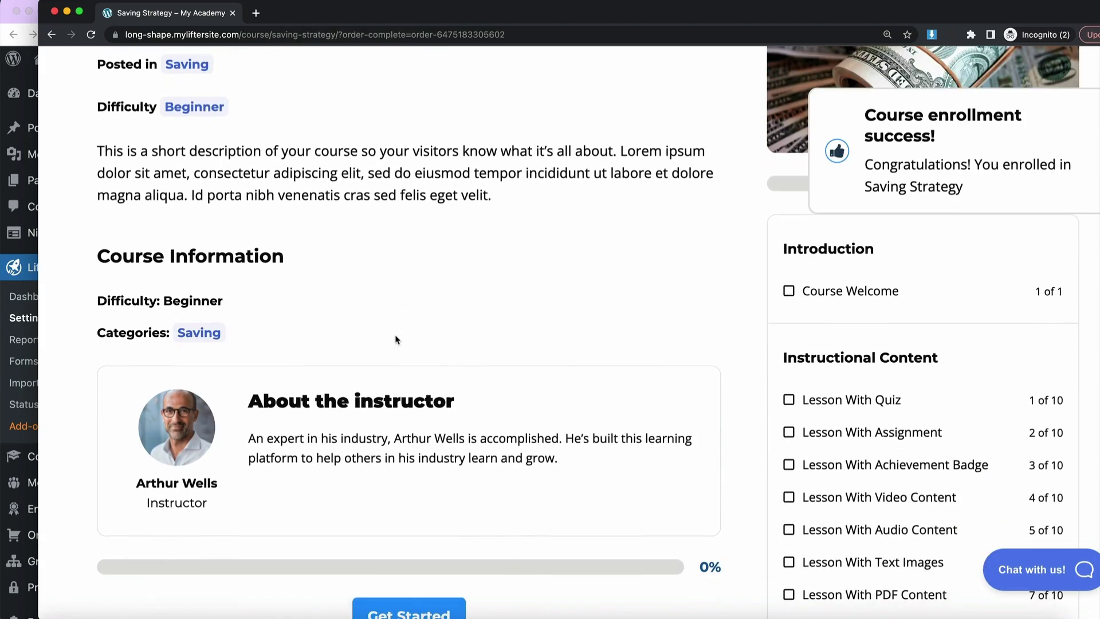
scroll(390, 280, down, 6)
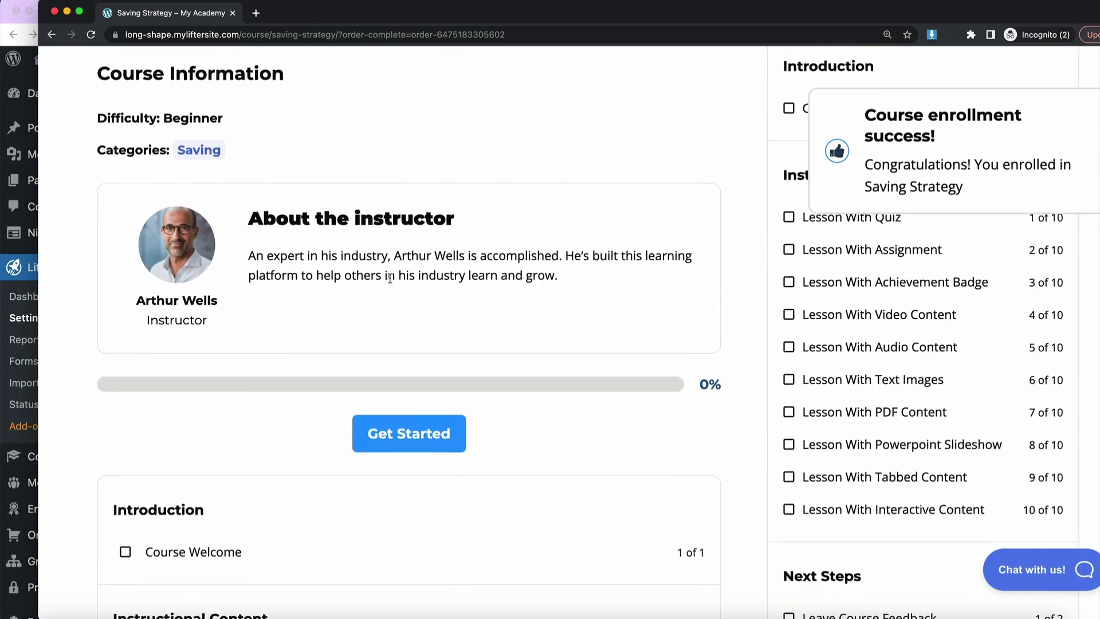
scroll(218, 321, down, 1)
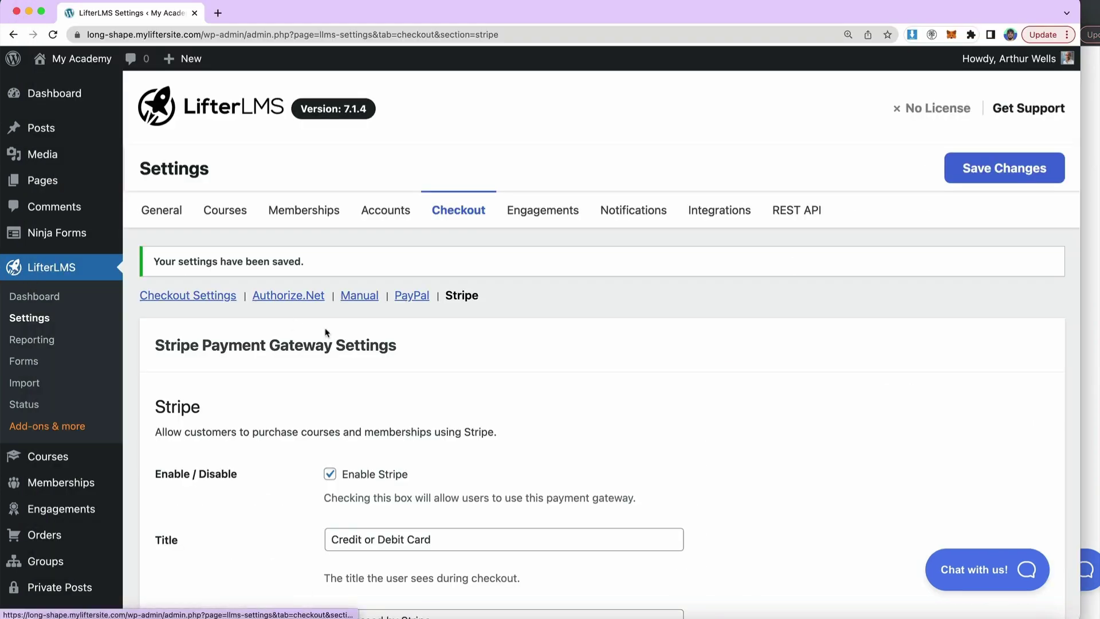
scroll(404, 406, down, 1)
scroll(405, 406, down, 1)
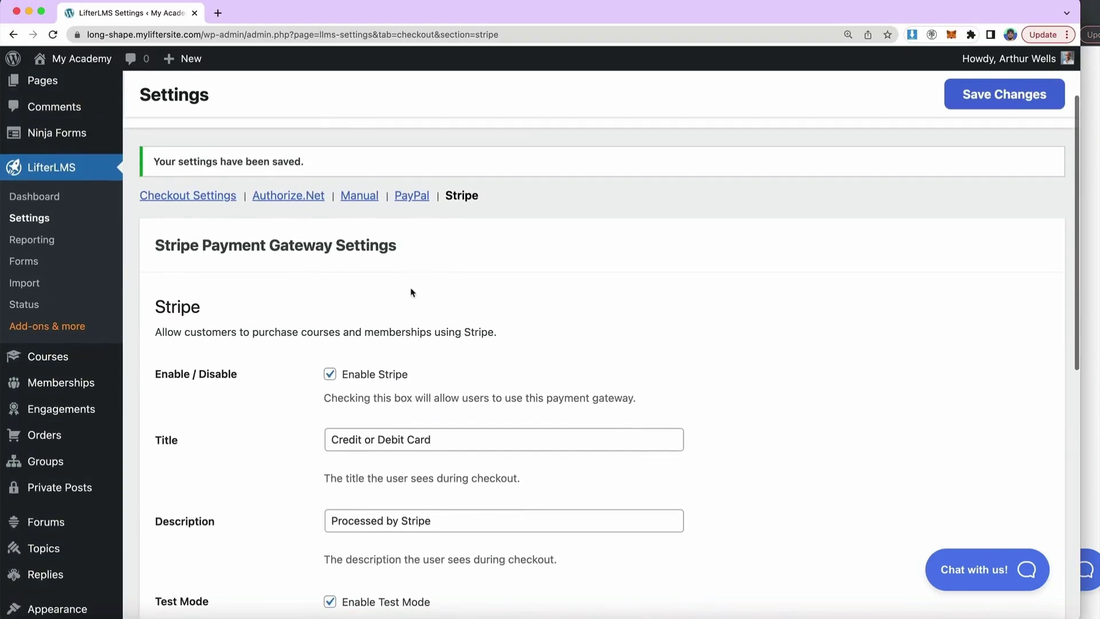